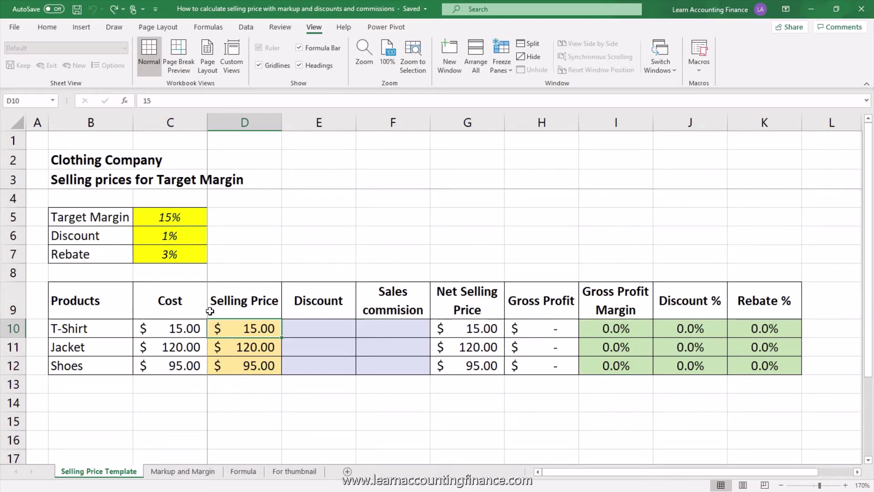
- Review the T-Shirt cost and the 15% target margin, 1% discount and 3% rebate inputs
{"action": "left_click", "coordinate": [189, 329]}
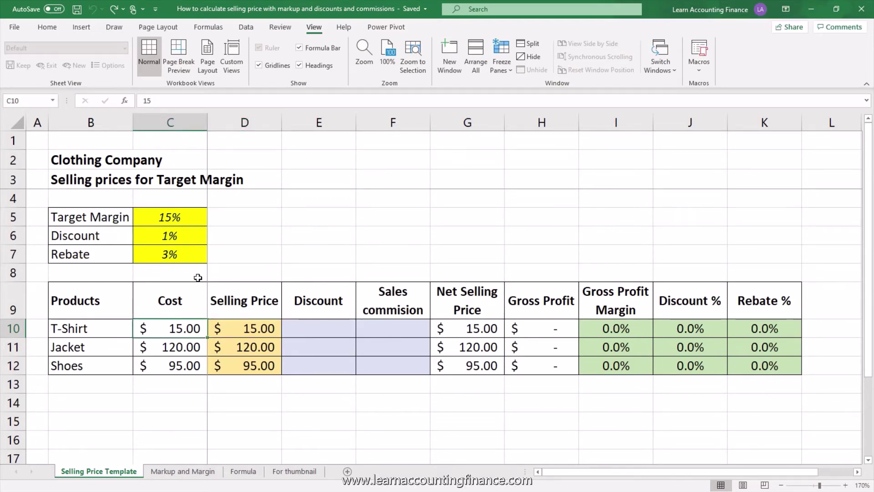
{"action": "left_click", "coordinate": [183, 215]}
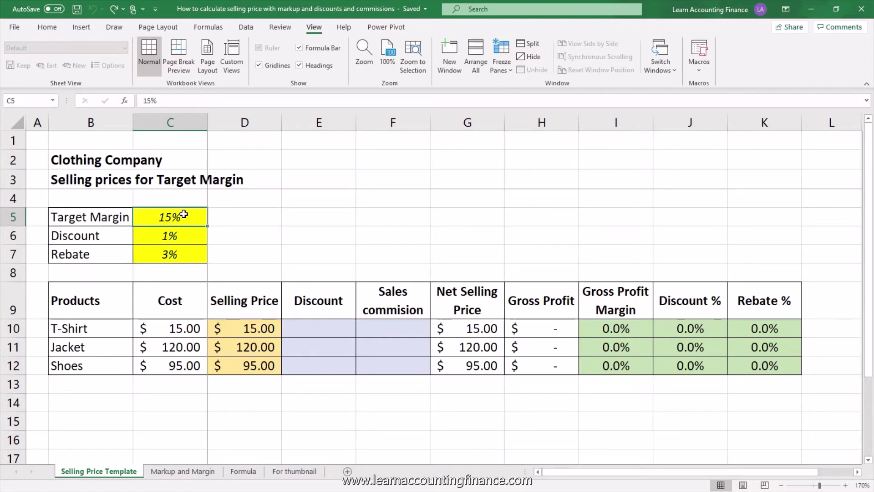
{"action": "left_click", "coordinate": [181, 237]}
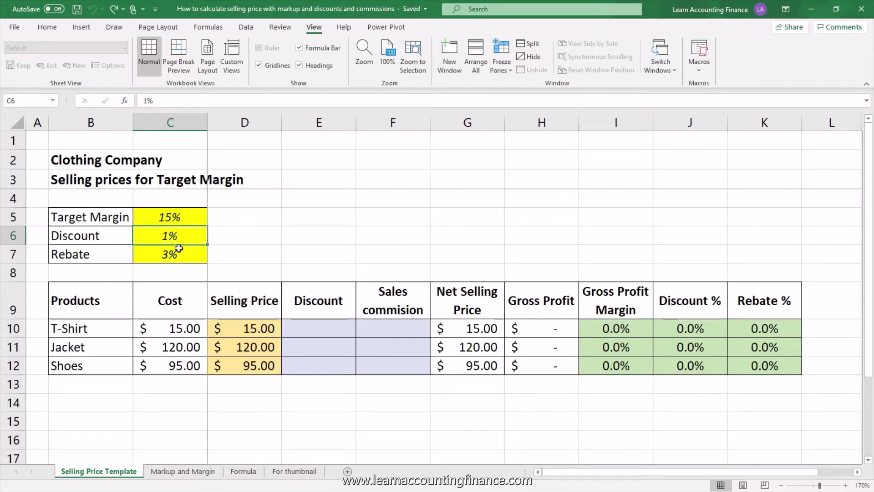
{"action": "left_click", "coordinate": [178, 253]}
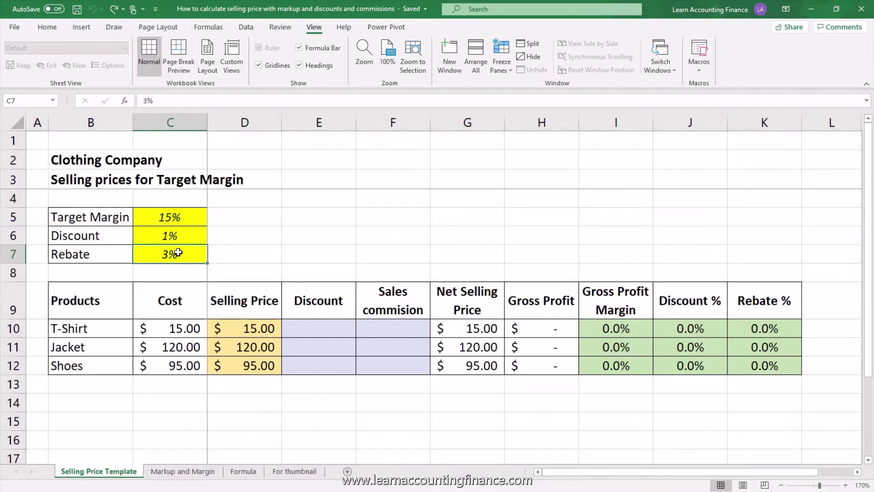
{"action": "left_click", "coordinate": [177, 221]}
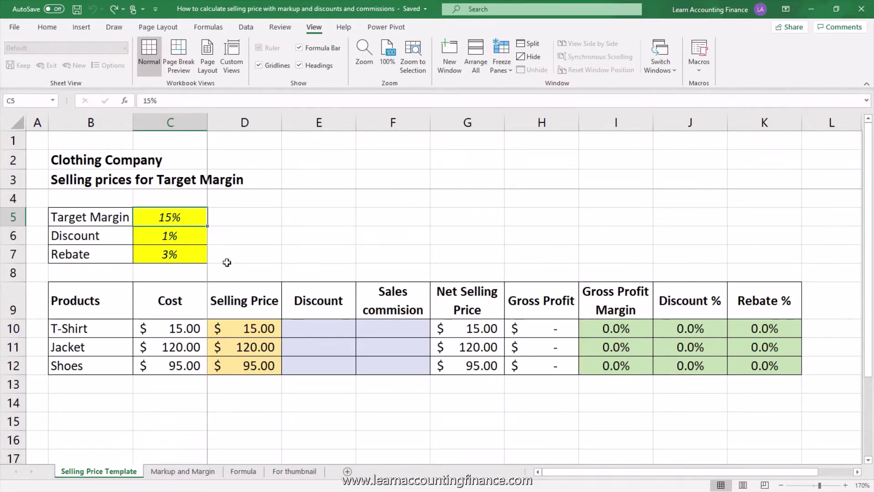
{"action": "left_click", "coordinate": [158, 238]}
{"action": "left_click", "coordinate": [157, 256]}
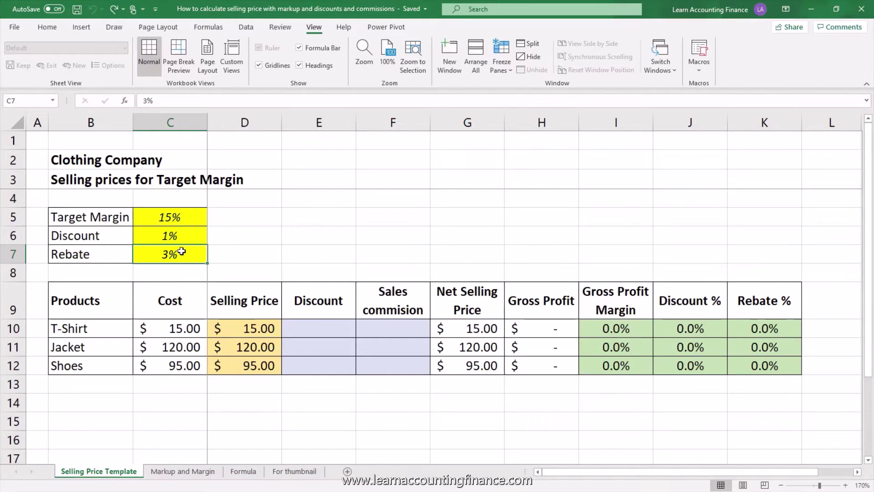
{"action": "left_click", "coordinate": [175, 239]}
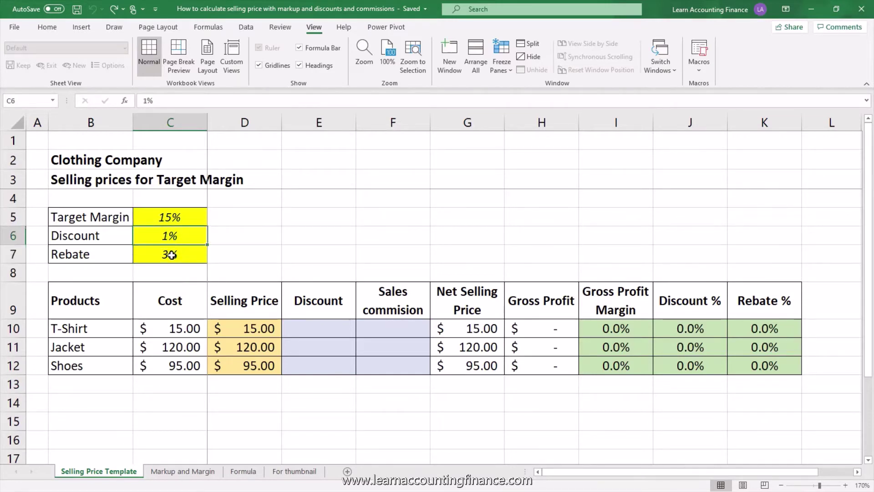
{"action": "left_click", "coordinate": [171, 254]}
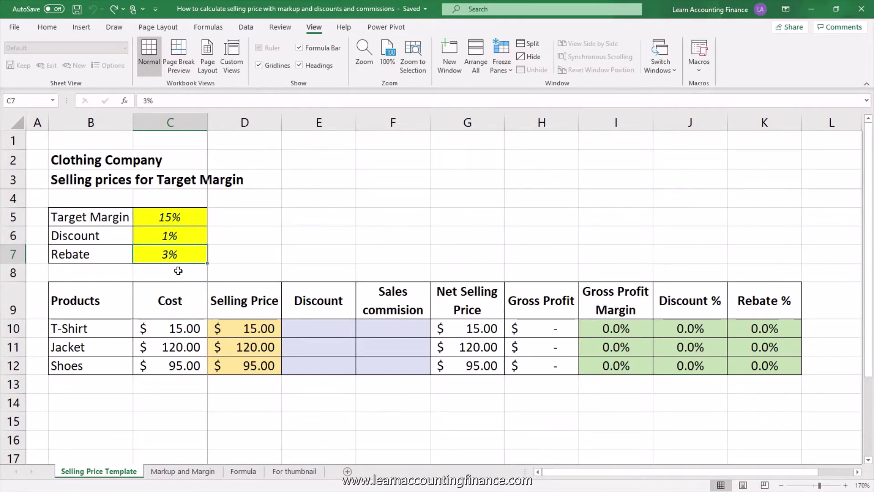
- Review the selling prices in D10:D12 and the gross profit margins in I10:I12
{"action": "left_click", "coordinate": [240, 331]}
{"action": "left_click", "coordinate": [183, 326]}
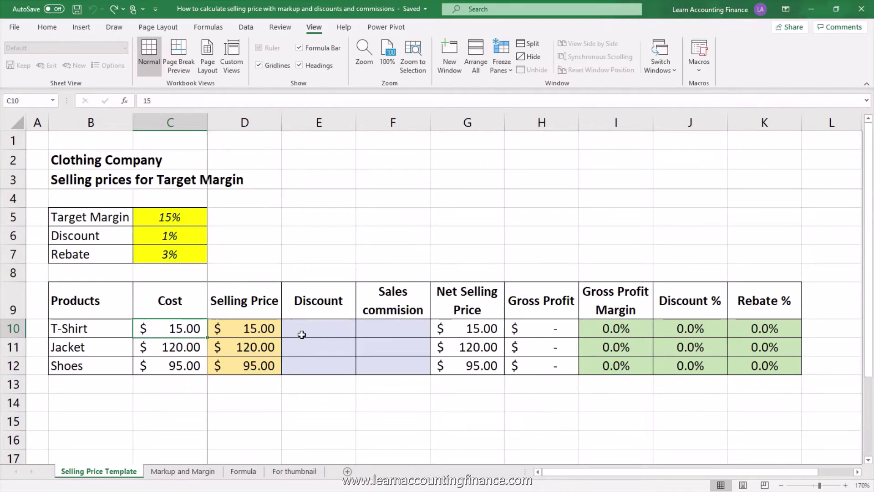
{"action": "left_click", "coordinate": [264, 330]}
{"action": "key", "text": "ctrl+shift+Down"}
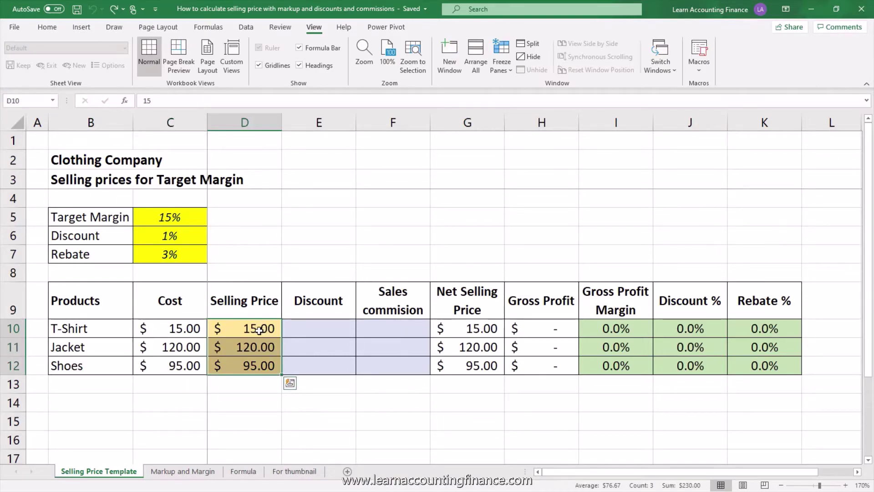
{"action": "left_click", "coordinate": [255, 330]}
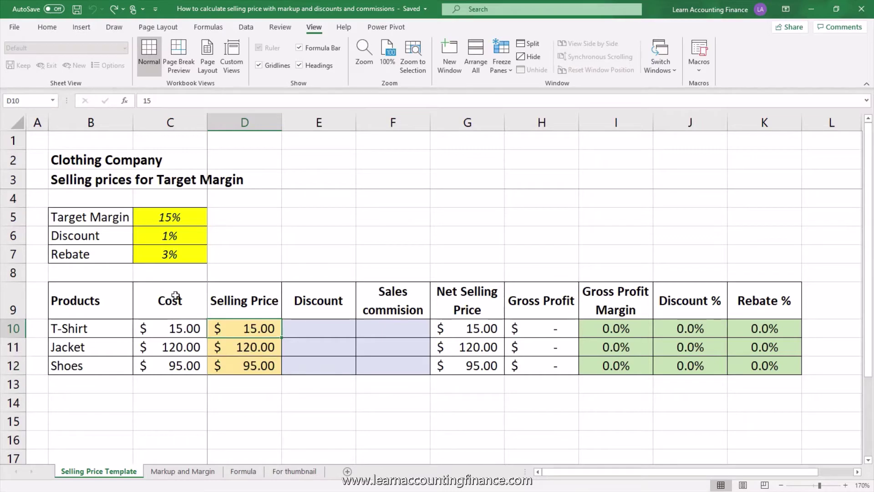
{"action": "left_click", "coordinate": [621, 302]}
{"action": "left_click_drag", "start_coordinate": [621, 324], "coordinate": [617, 365]}
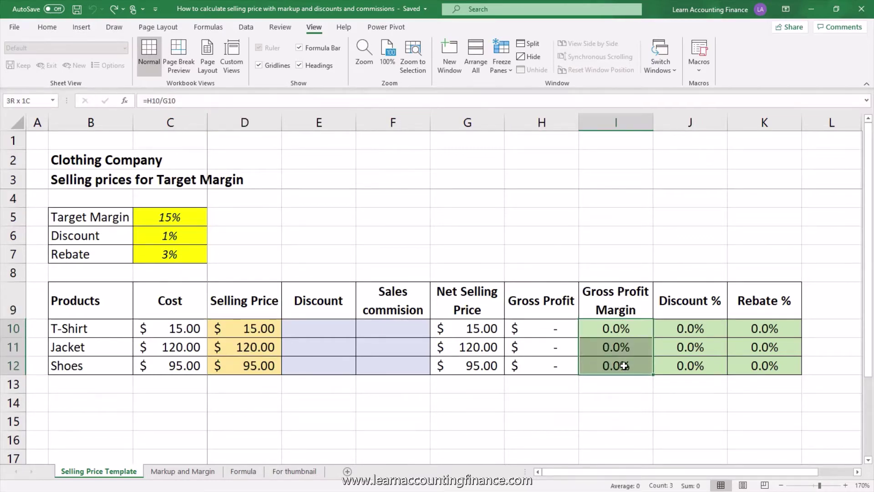
- Check the discount and rebate inputs and empty cell E10, then show the Data ribbon
{"action": "left_click", "coordinate": [177, 236]}
{"action": "left_click", "coordinate": [175, 260]}
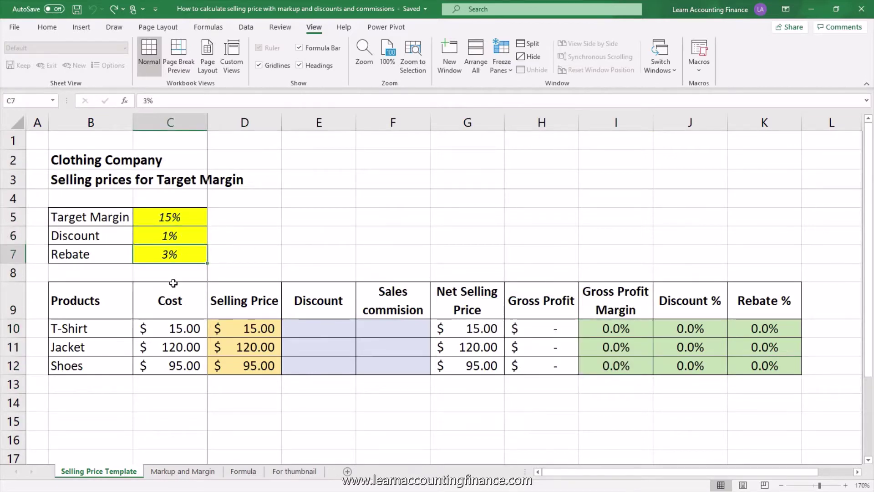
{"action": "left_click", "coordinate": [295, 327]}
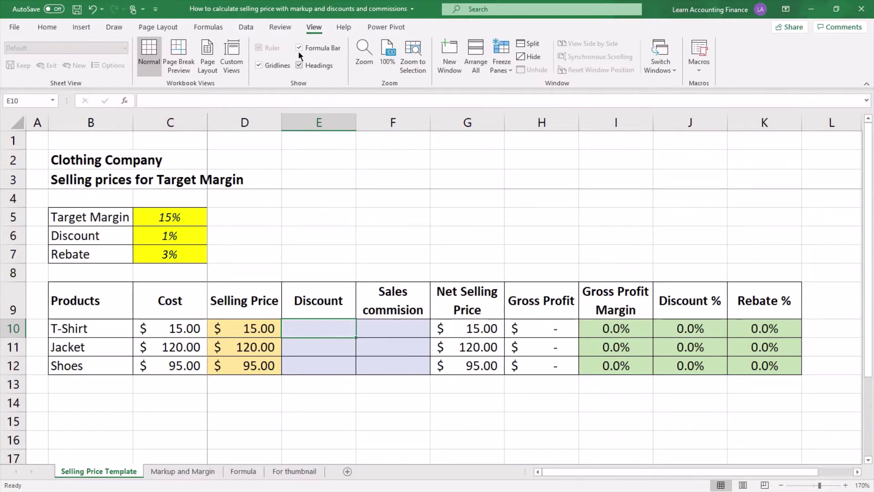
{"action": "left_click", "coordinate": [255, 26]}
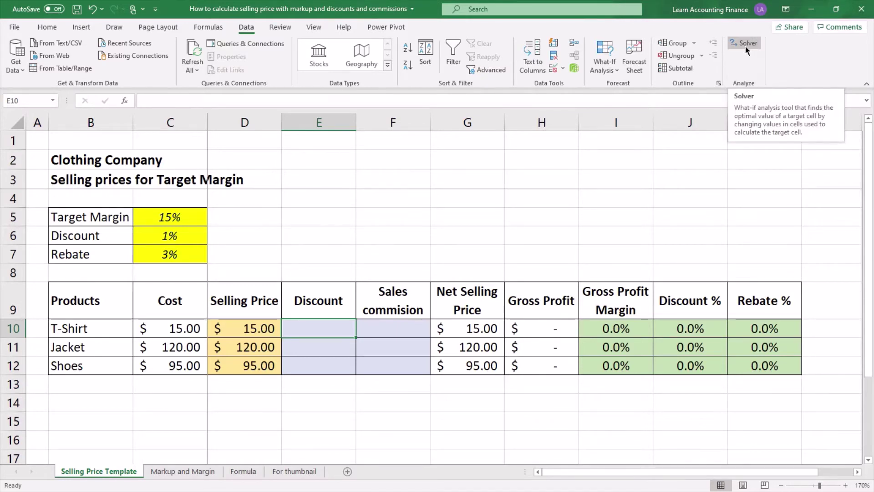
{"action": "left_click", "coordinate": [17, 33]}
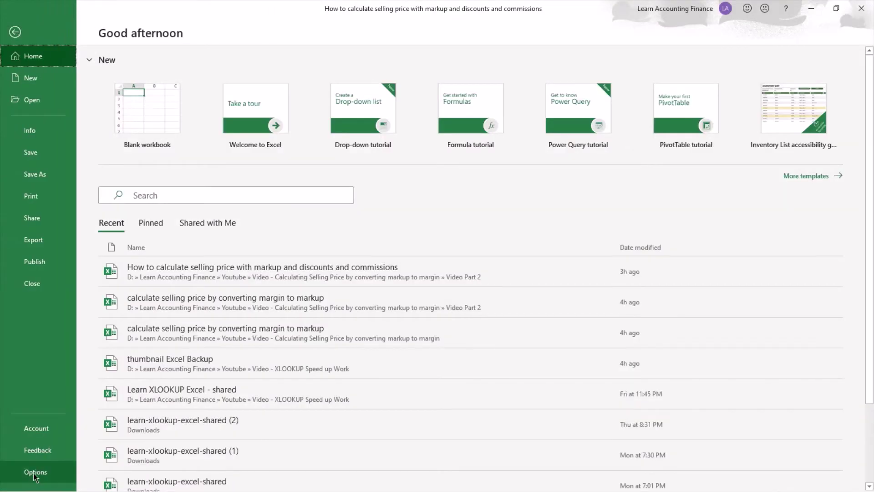
{"action": "left_click", "coordinate": [34, 473]}
{"action": "left_click", "coordinate": [228, 240]}
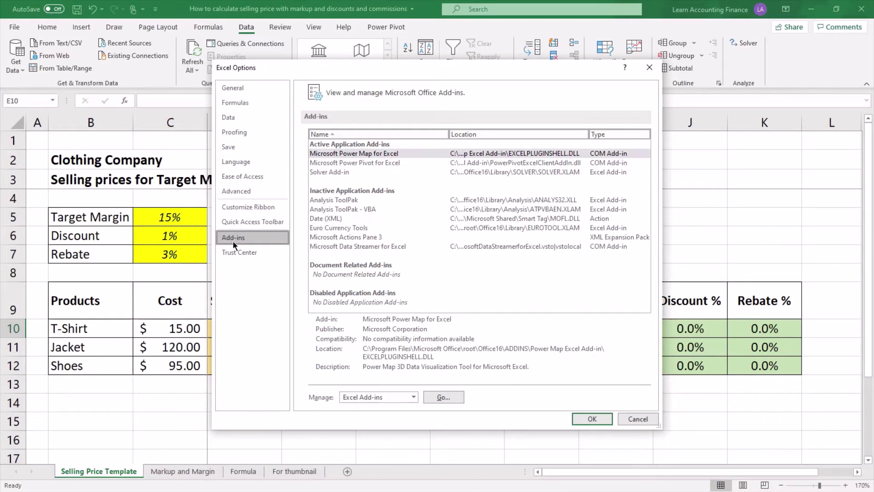
{"action": "left_click", "coordinate": [443, 397]}
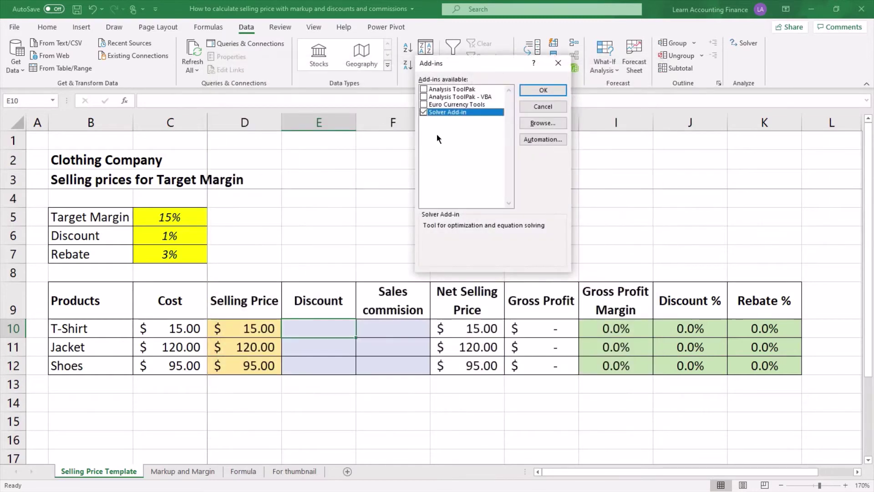
{"action": "left_click", "coordinate": [425, 113]}
{"action": "left_click", "coordinate": [546, 92]}
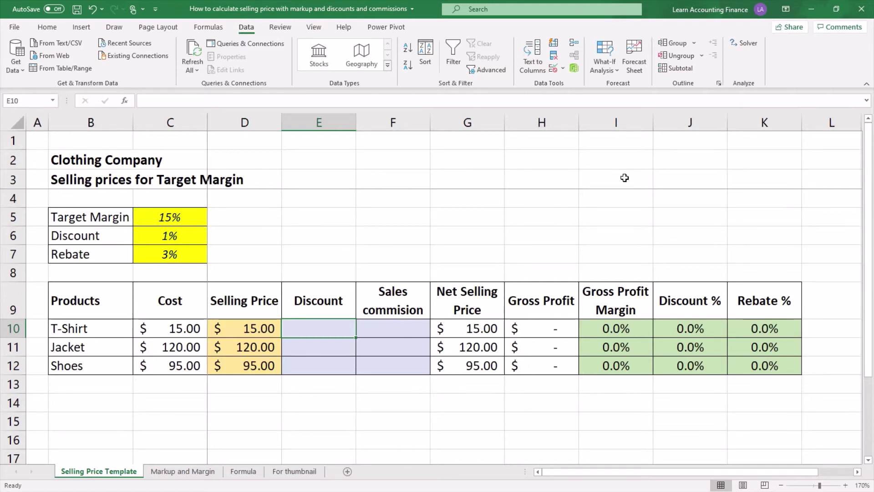
{"action": "left_click_drag", "start_coordinate": [104, 313], "coordinate": [738, 362]}
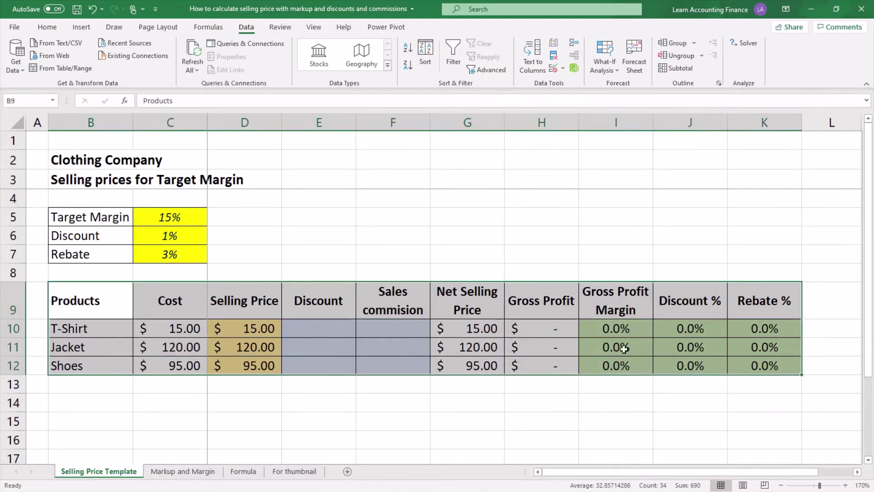
{"action": "left_click", "coordinate": [607, 299]}
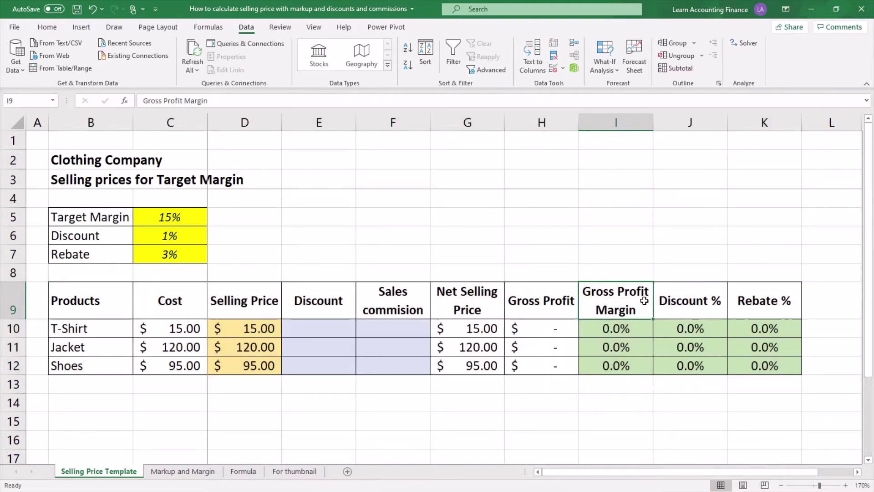
{"action": "left_click", "coordinate": [694, 311]}
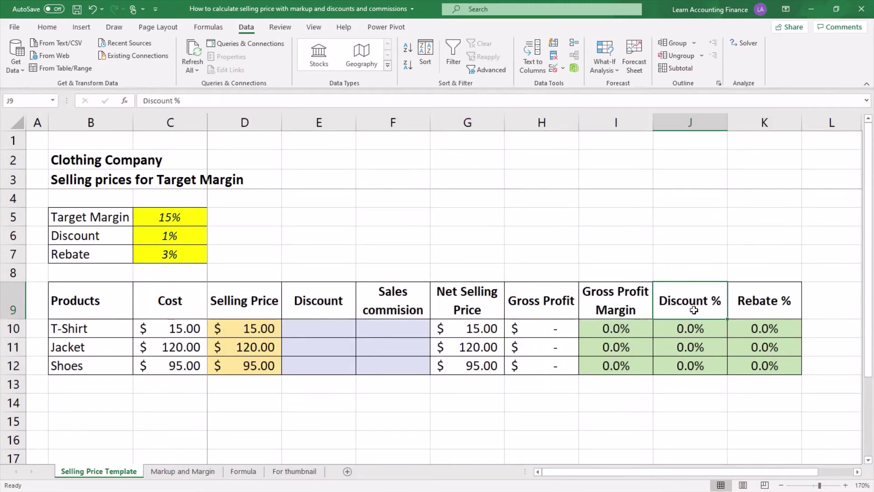
{"action": "left_click", "coordinate": [751, 309]}
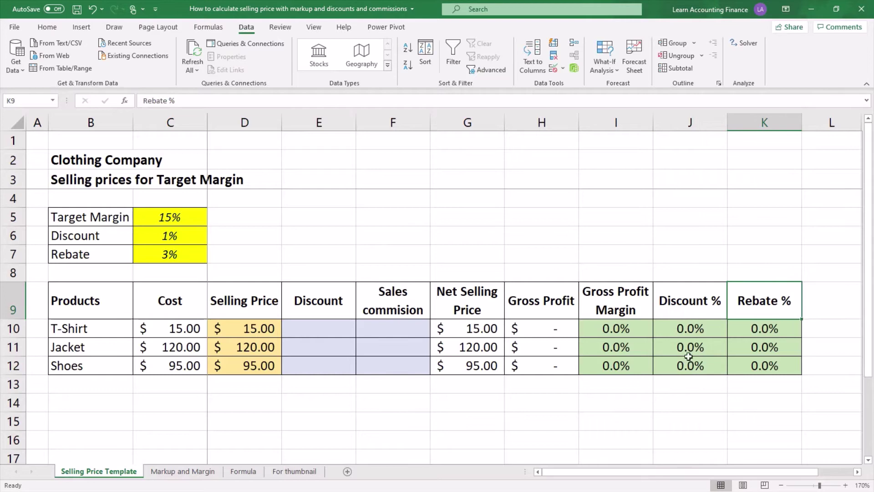
{"action": "left_click", "coordinate": [610, 329]}
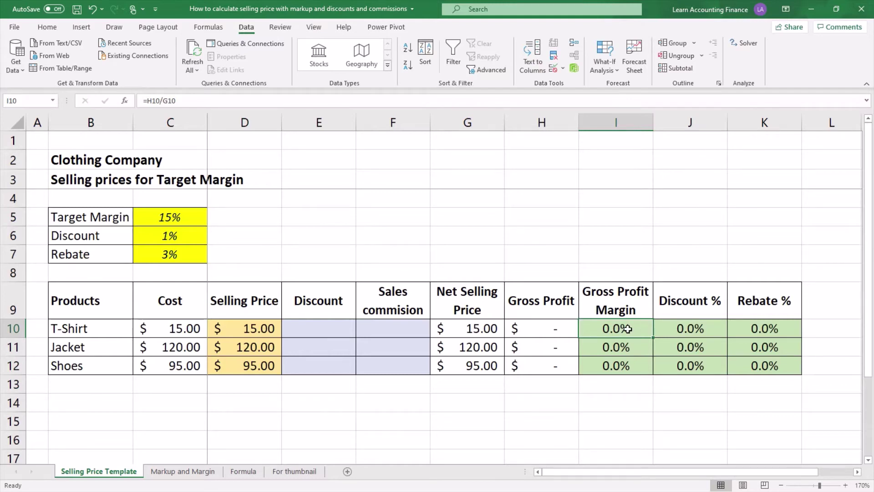
{"action": "double_click", "coordinate": [628, 329]}
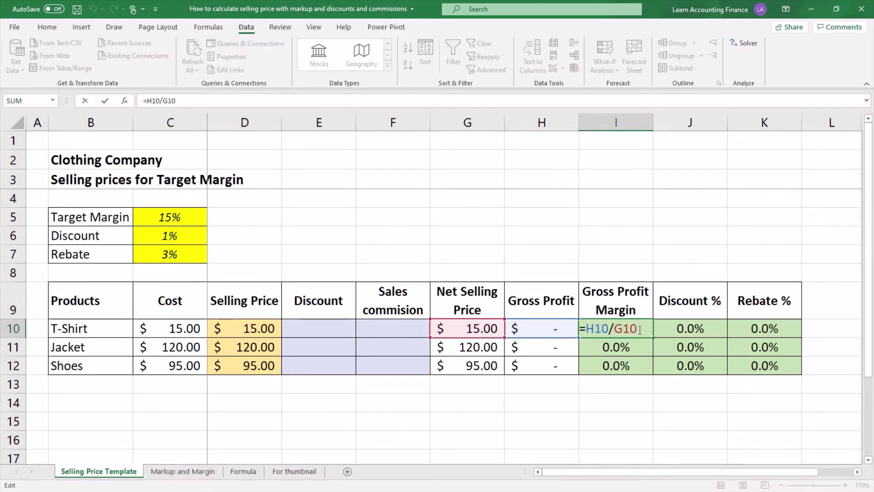
{"action": "key", "text": "Escape"}
{"action": "left_click", "coordinate": [697, 329]}
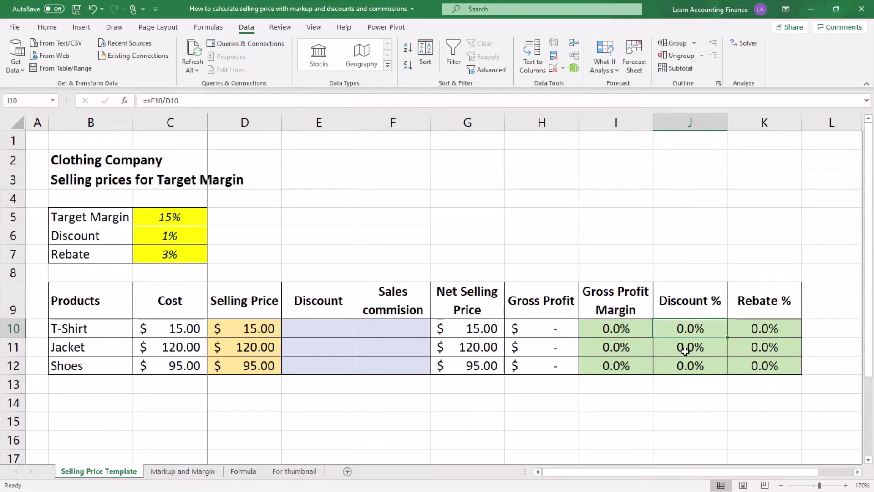
{"action": "key", "text": "F2"}
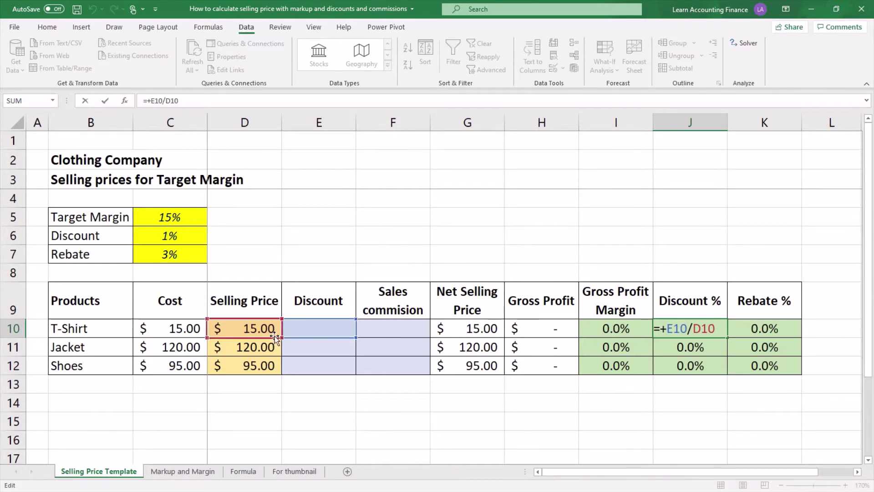
{"action": "key", "text": "Return"}
{"action": "left_click", "coordinate": [752, 331]}
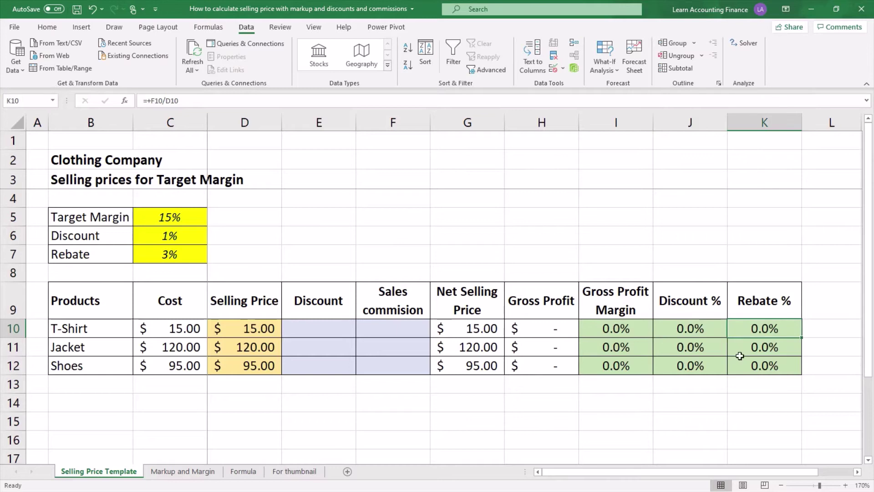
{"action": "key", "text": "F2"}
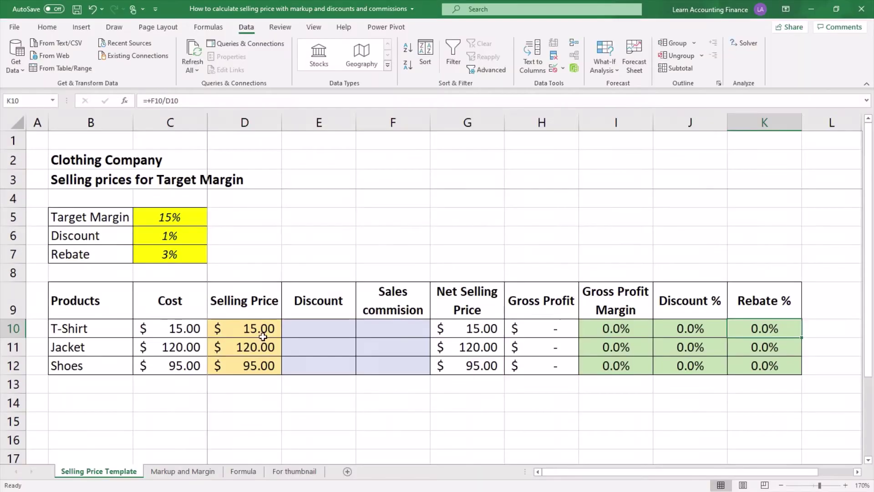
{"action": "mouse_move", "coordinate": [612, 330]}
{"action": "left_mouse_down"}
{"action": "mouse_move", "coordinate": [774, 341]}
{"action": "mouse_move", "coordinate": [777, 361]}
{"action": "left_mouse_up"}
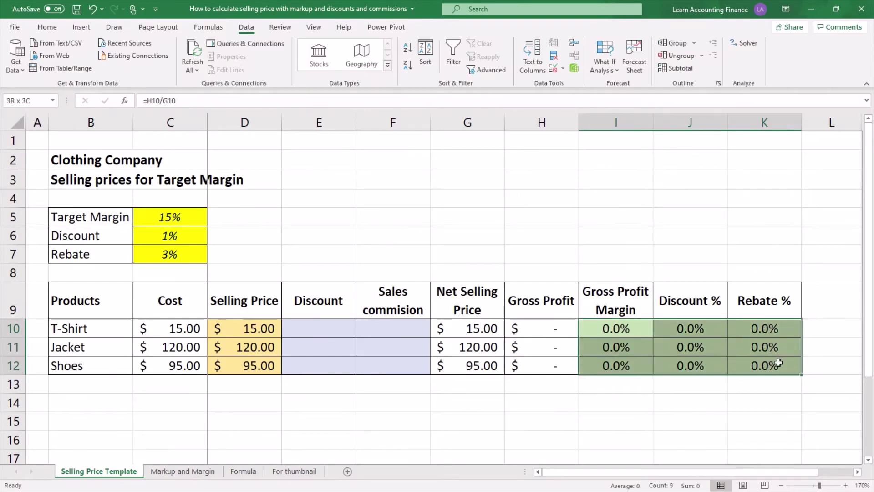
- Review the T-Shirt margin, all percentage results, the discount cell and the selling price
{"action": "left_click", "coordinate": [595, 329]}
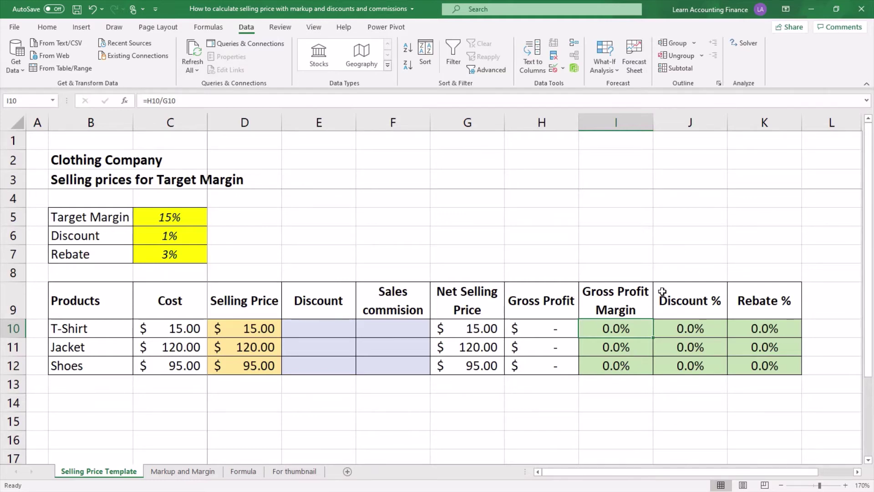
{"action": "mouse_move", "coordinate": [643, 325]}
{"action": "left_mouse_down"}
{"action": "mouse_move", "coordinate": [773, 351]}
{"action": "mouse_move", "coordinate": [773, 363]}
{"action": "left_mouse_up"}
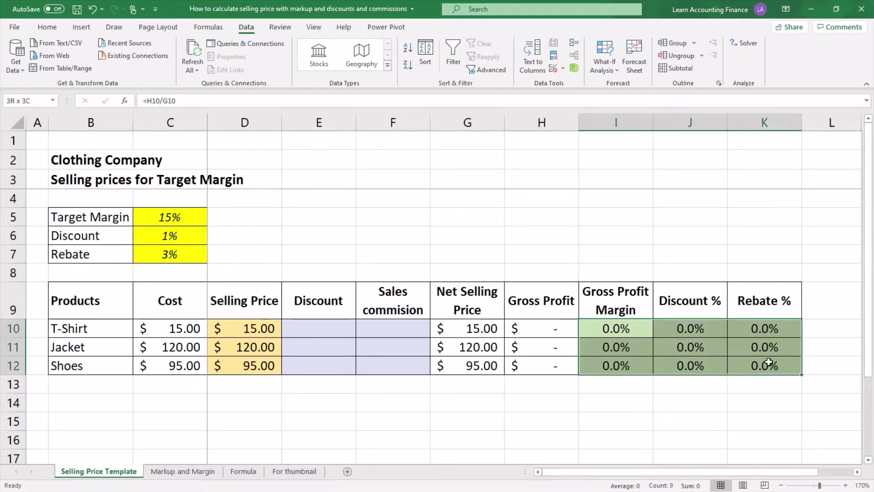
{"action": "left_click", "coordinate": [320, 330]}
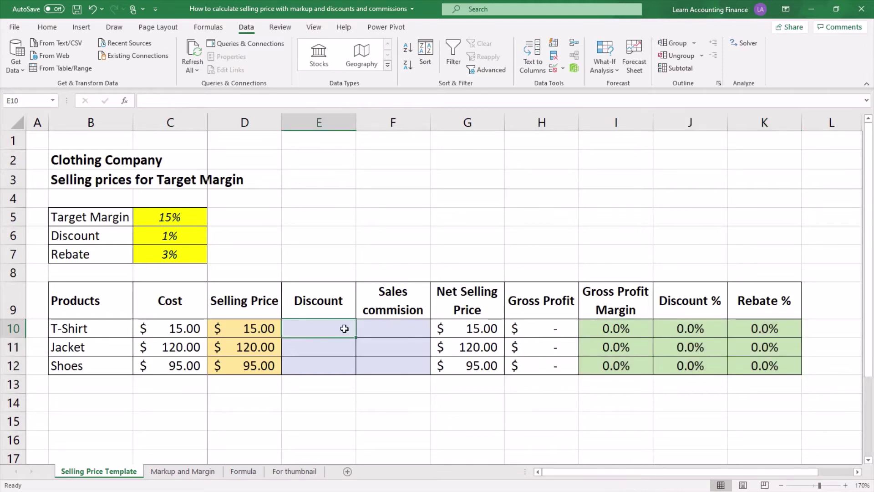
{"action": "left_click", "coordinate": [263, 329]}
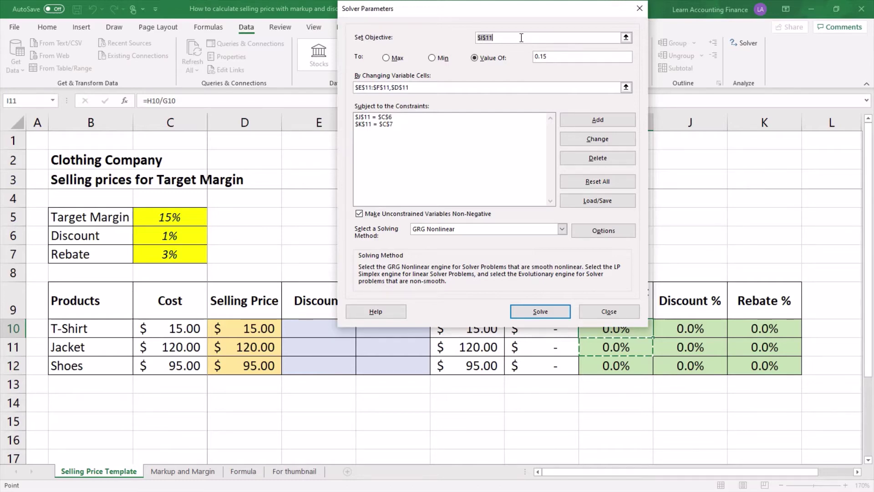
- Close Solver Parameters and inspect the T-Shirt gross profit formula =+G10-C10 in H10
{"action": "left_click", "coordinate": [610, 312]}
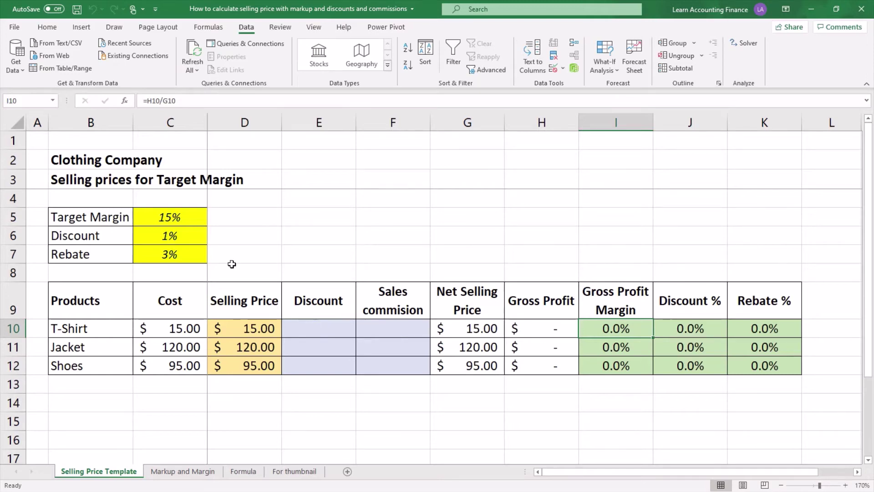
{"action": "left_click", "coordinate": [246, 328]}
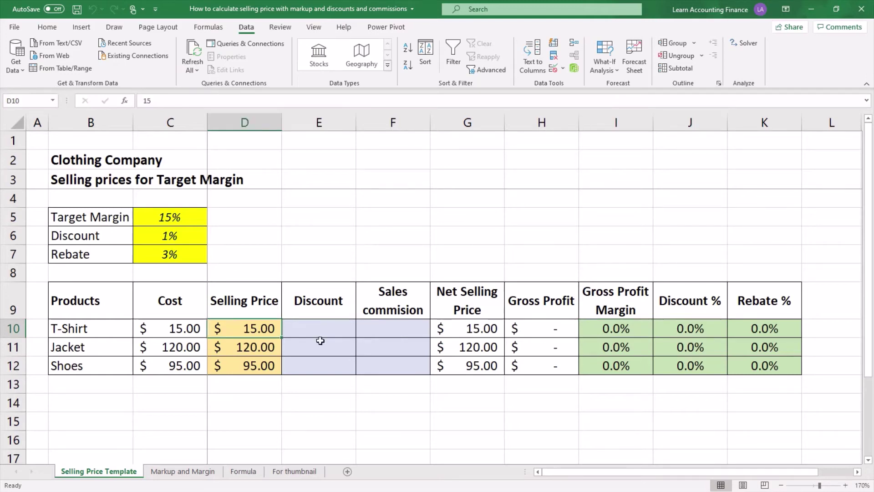
{"action": "left_click", "coordinate": [177, 219]}
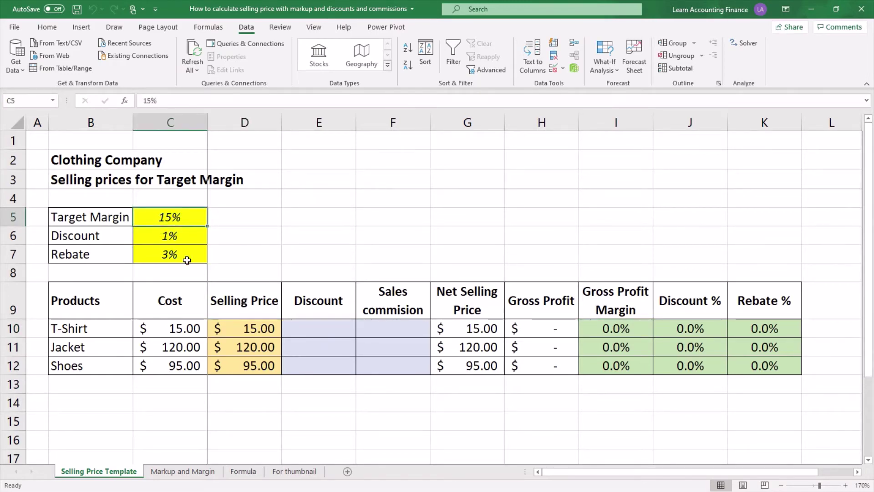
{"action": "left_click", "coordinate": [537, 328]}
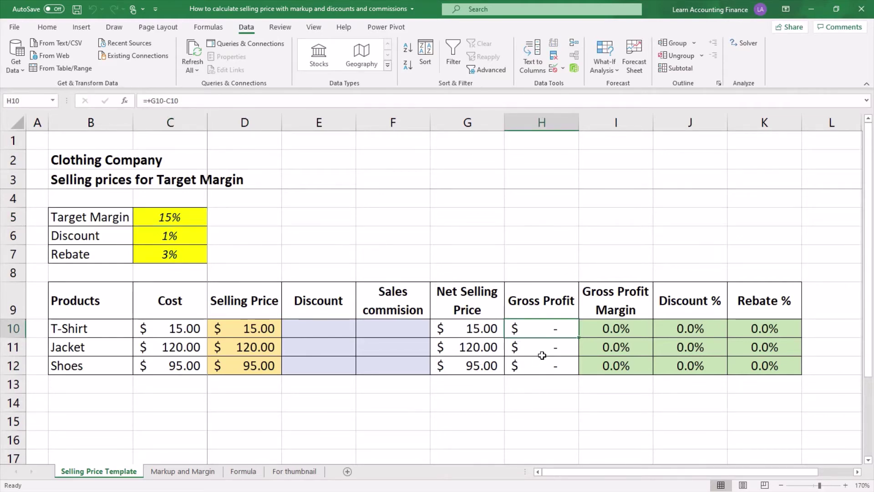
{"action": "key", "text": "F2"}
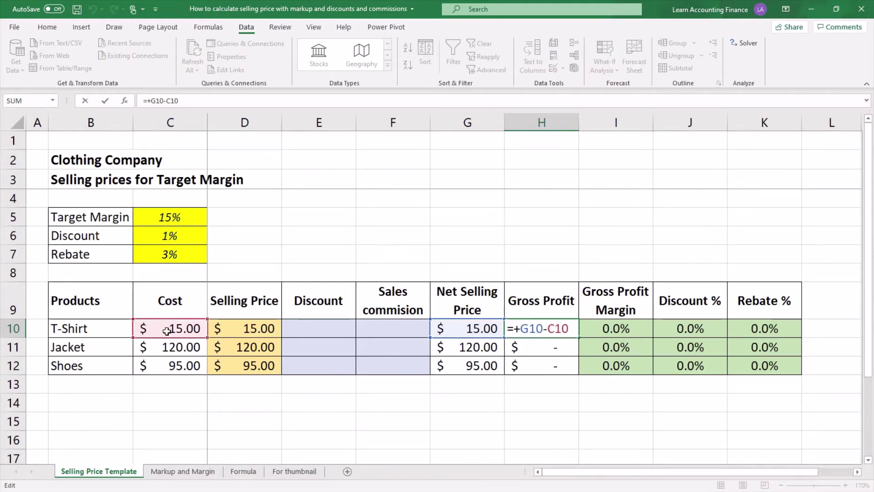
- Inspect the T-Shirt net selling price formula in G10 without changing it
{"action": "key", "text": "Escape"}
{"action": "left_click", "coordinate": [474, 328]}
{"action": "key", "text": "F2"}
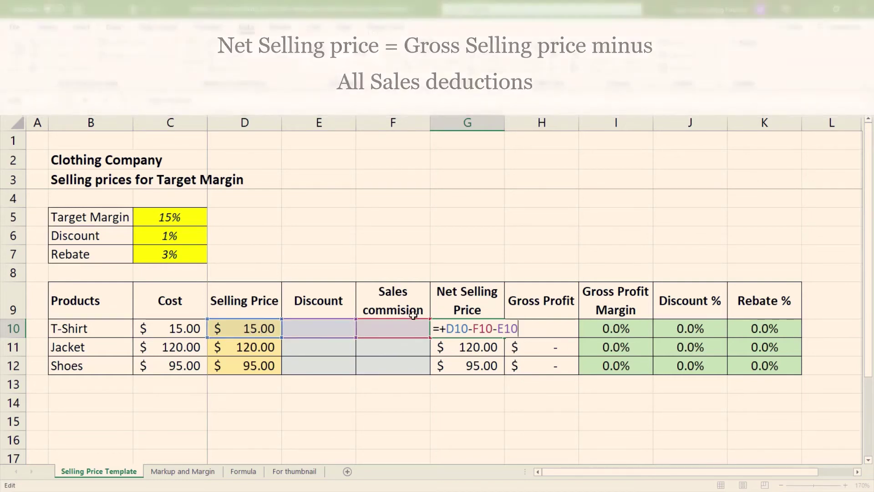
{"action": "key", "text": "Escape"}
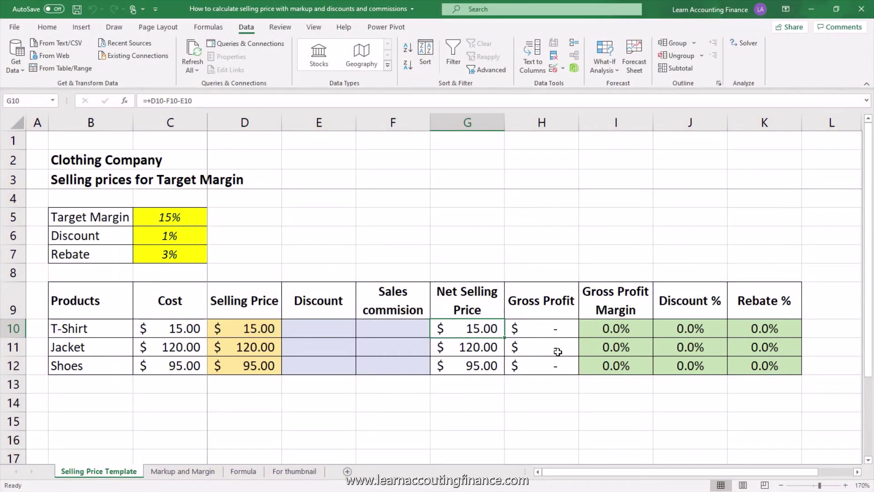
- Inspect the margin formula in I10 and launch Solver with Alt, A, Y2
{"action": "left_click", "coordinate": [552, 329]}
{"action": "left_click", "coordinate": [621, 331]}
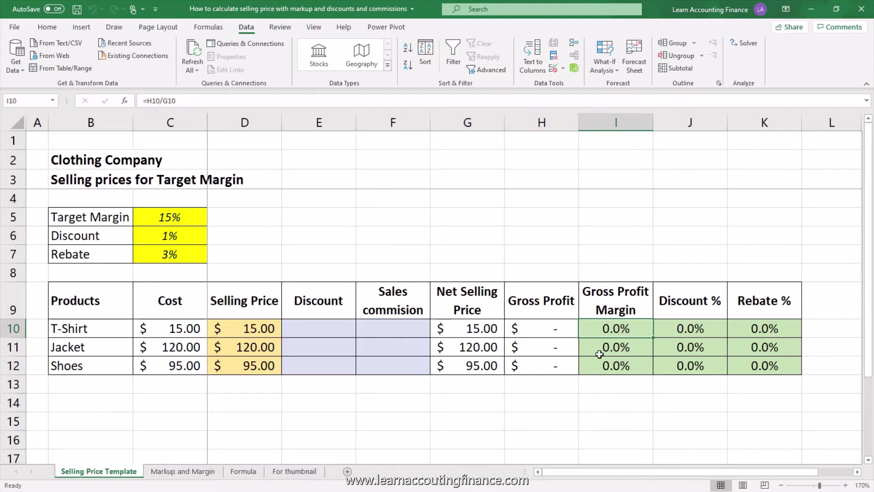
{"action": "key", "text": "F2"}
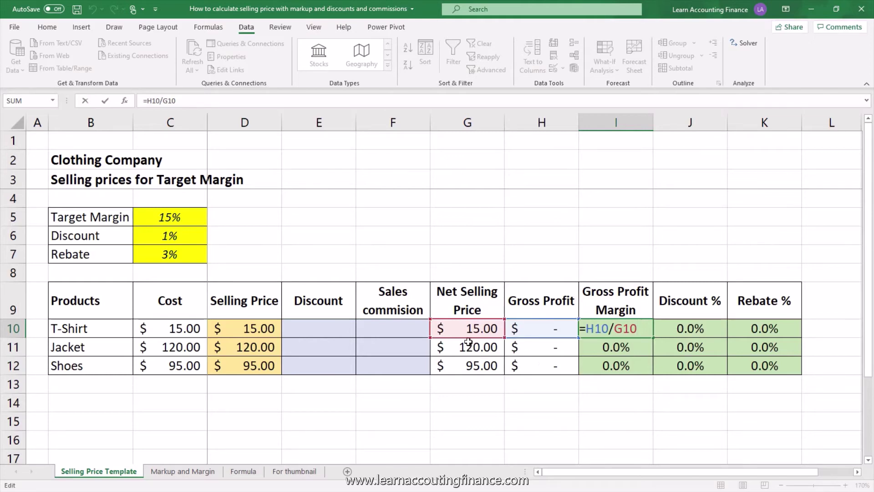
{"action": "key", "text": "alt+a"}
{"action": "key", "text": "y"}
{"action": "key", "text": "2"}
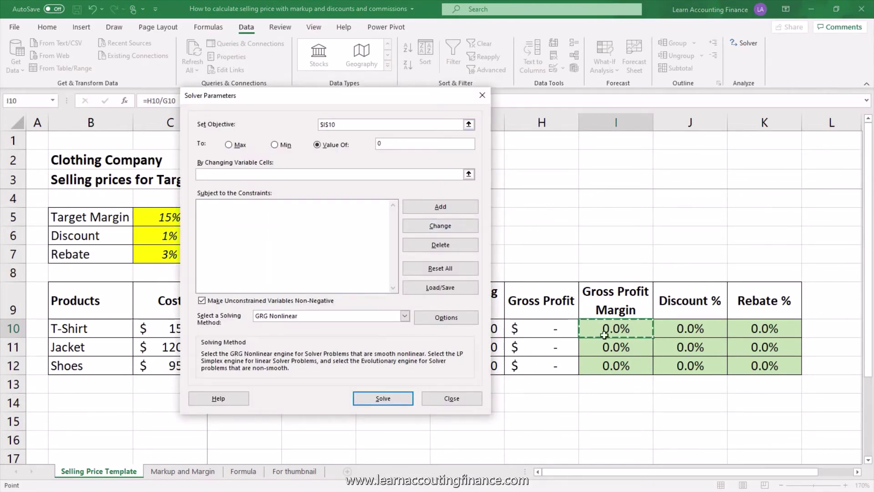
- Set the Solver objective I10 to a target Value Of 15%
{"action": "left_click", "coordinate": [351, 124]}
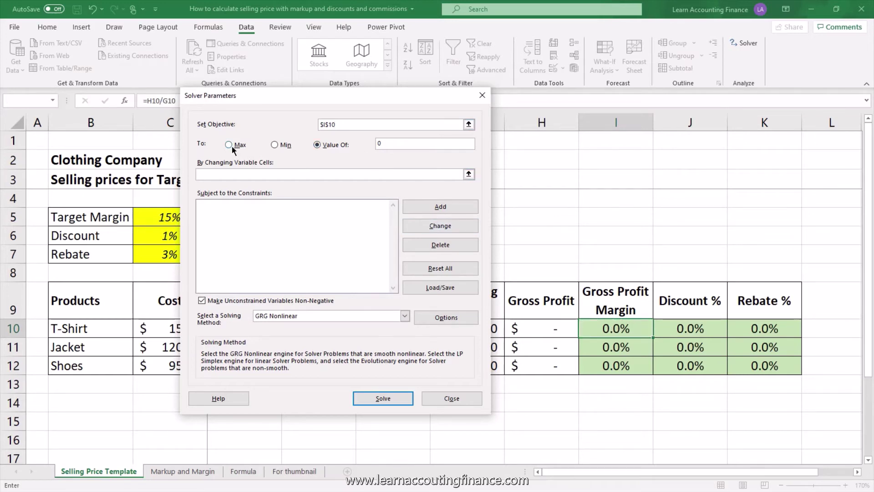
{"action": "left_click", "coordinate": [353, 145]}
{"action": "type", "text": "15%"}
{"action": "left_click", "coordinate": [386, 175]}
{"action": "left_click", "coordinate": [396, 144]}
- Set the Solver variable cells to D10:F10, the T-Shirt price, discount and commission
{"action": "left_click_drag", "start_coordinate": [346, 95], "coordinate": [647, 74]}
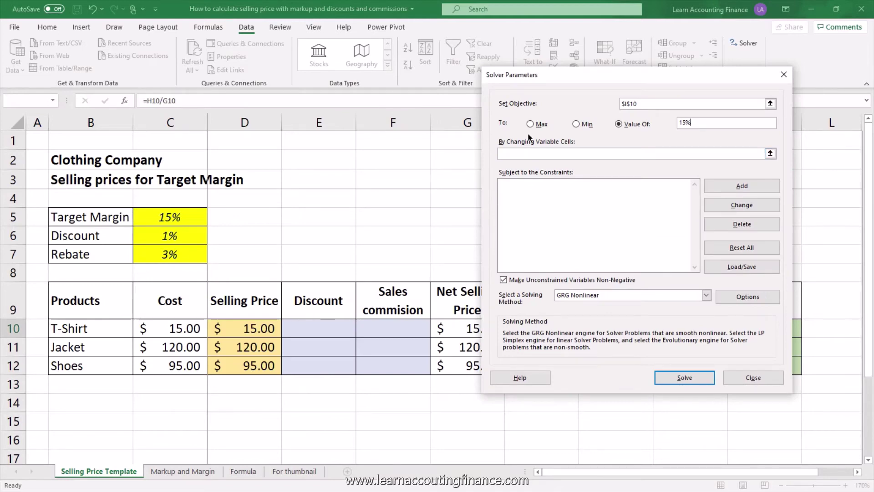
{"action": "left_click_drag", "start_coordinate": [545, 79], "coordinate": [595, 87]}
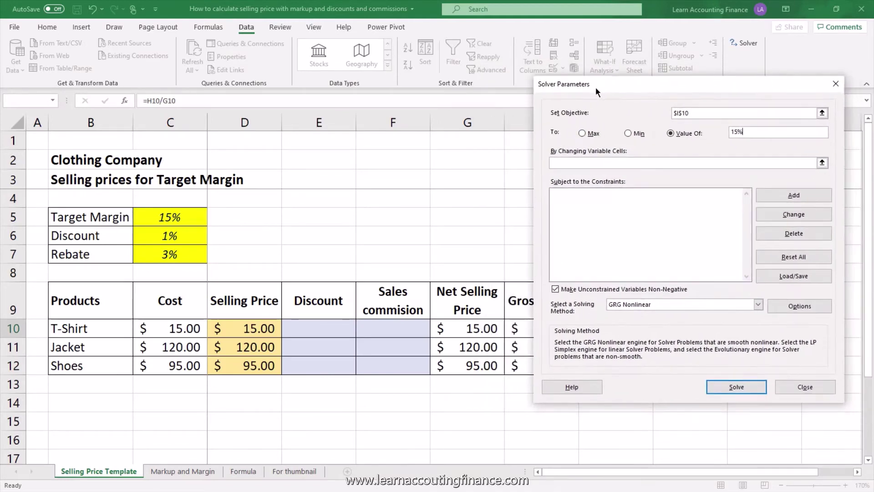
{"action": "left_click", "coordinate": [822, 163]}
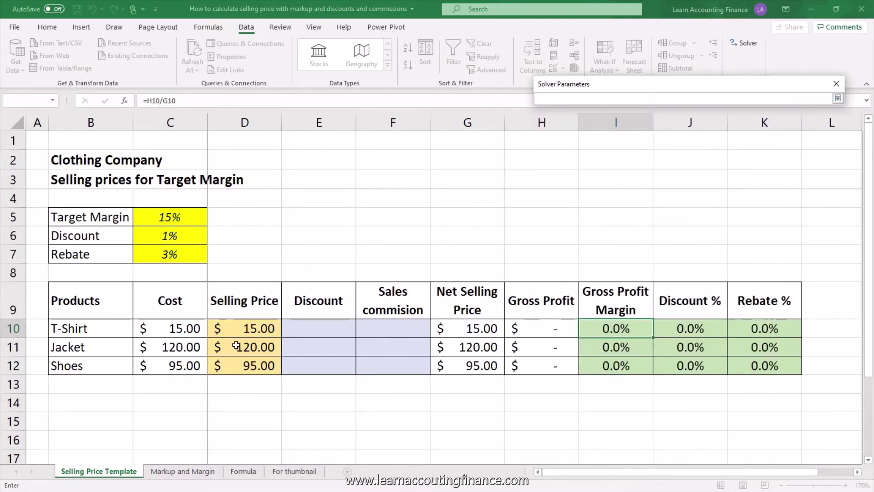
{"action": "left_click", "coordinate": [247, 327]}
{"action": "left_click_drag", "start_coordinate": [248, 328], "coordinate": [373, 328]}
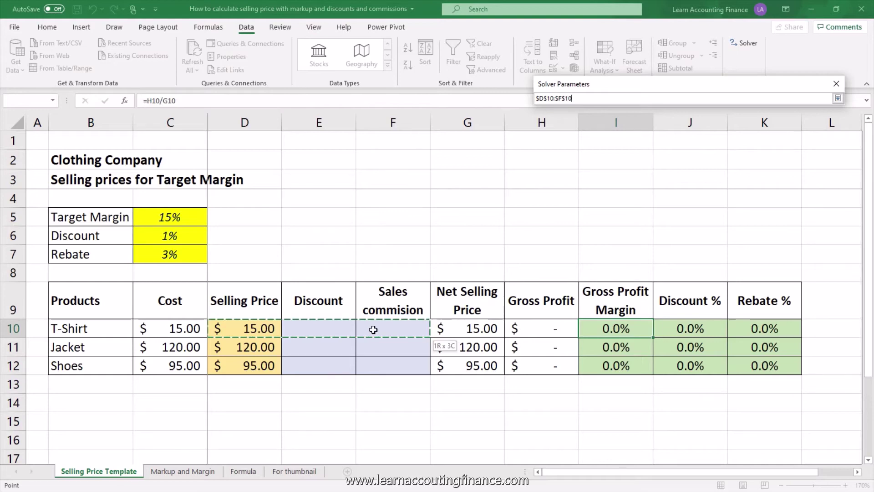
{"action": "left_click", "coordinate": [838, 98]}
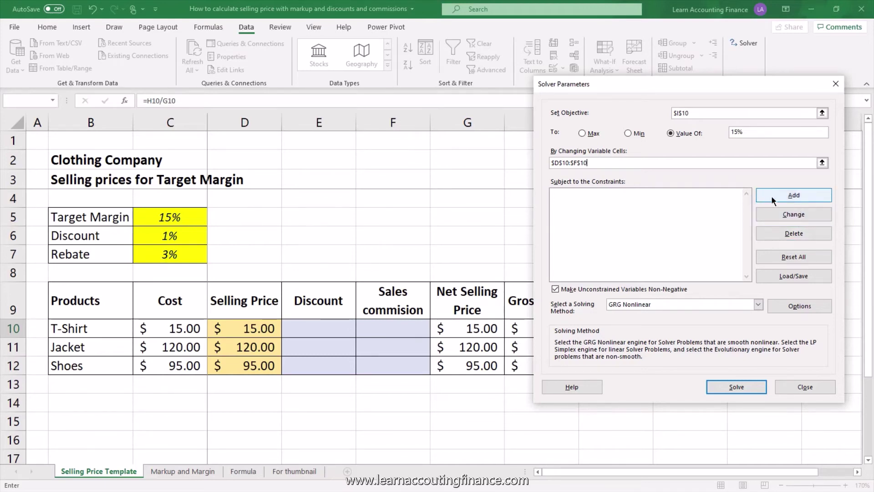
- Add the Solver constraint $J$10 = $C$6 for the T-Shirt discount percentage
{"action": "left_click", "coordinate": [798, 196]}
{"action": "left_click_drag", "start_coordinate": [679, 201], "coordinate": [461, 163]}
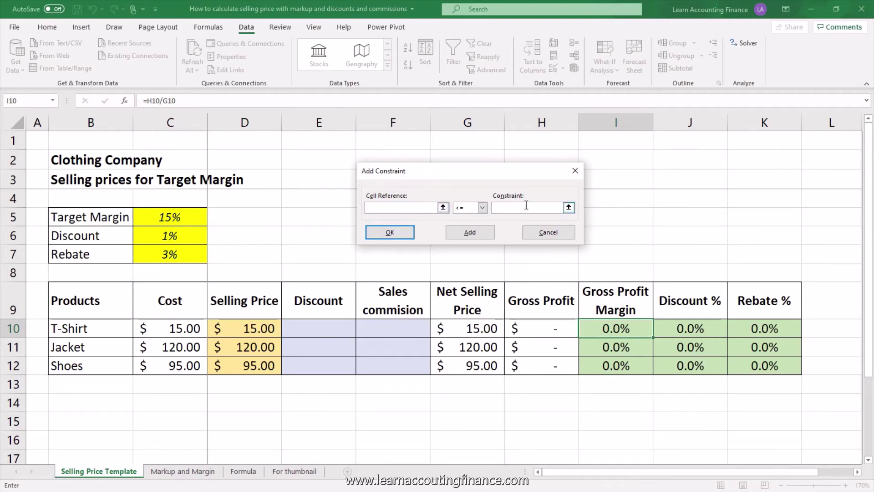
{"action": "left_click", "coordinate": [693, 329]}
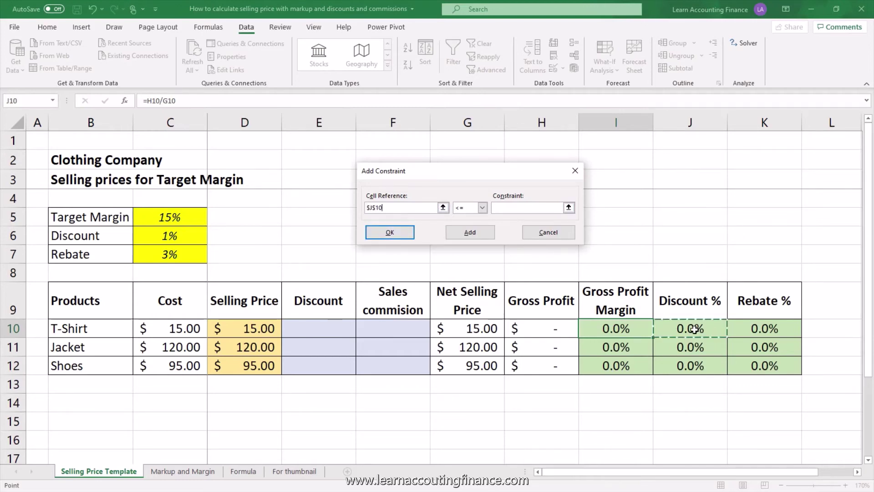
{"action": "left_click", "coordinate": [482, 207]}
{"action": "left_click", "coordinate": [470, 224]}
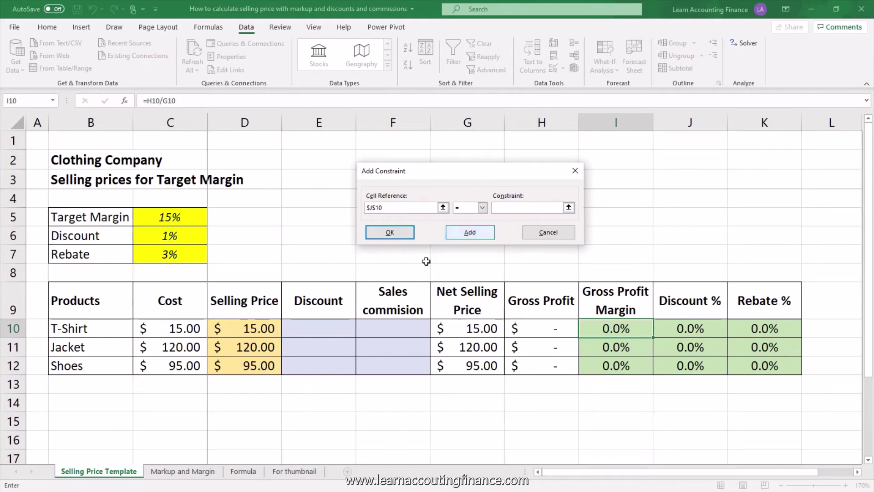
{"action": "left_click", "coordinate": [170, 236]}
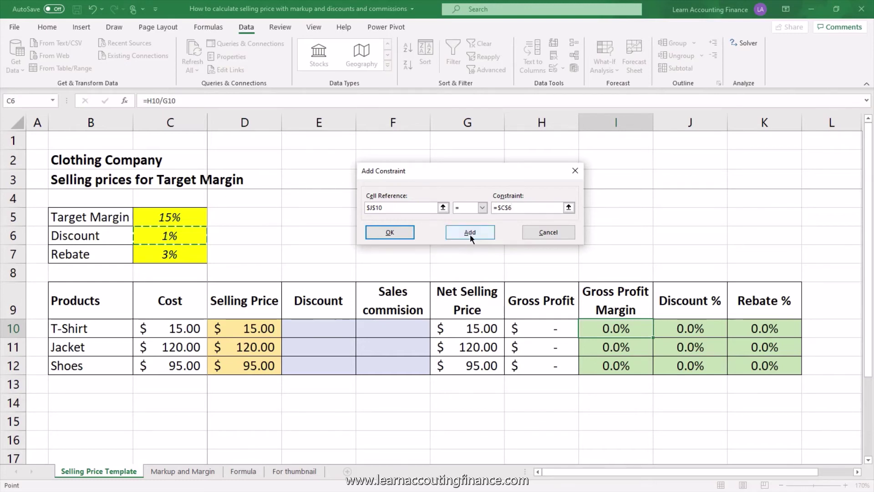
{"action": "left_click", "coordinate": [398, 234]}
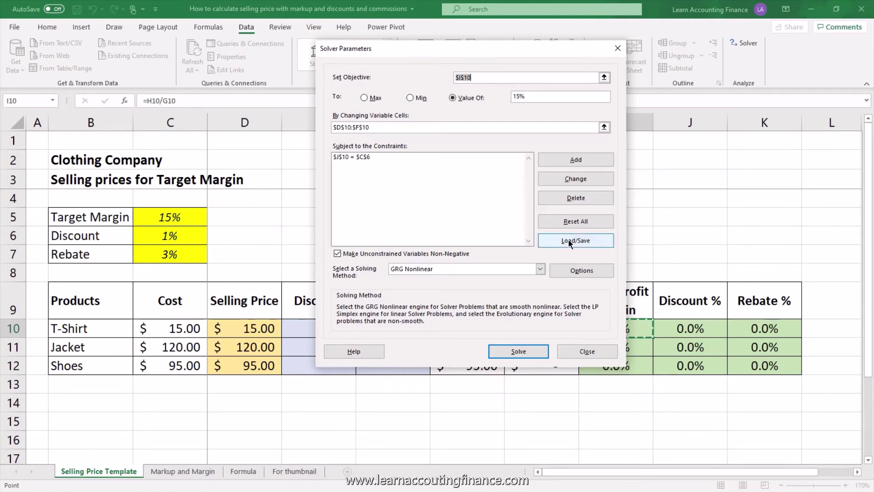
- Add the Solver constraint $K$10 = $C$7 for the T-Shirt rebate percentage
{"action": "left_click", "coordinate": [576, 159]}
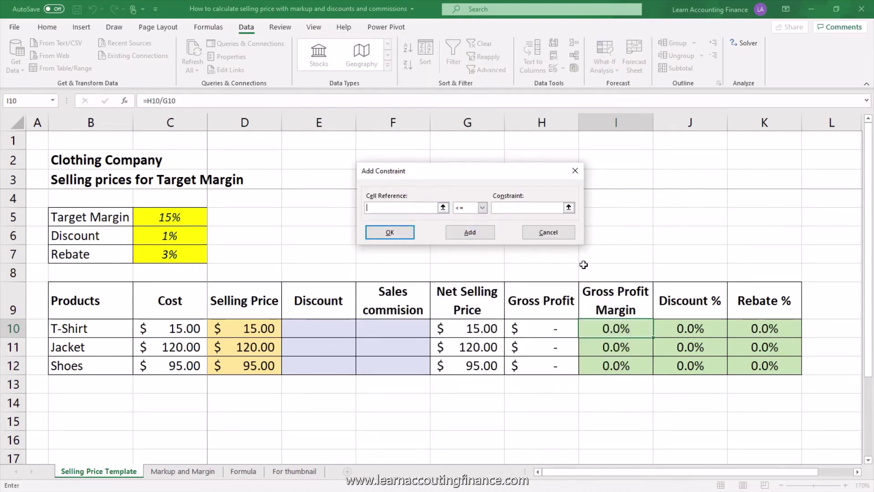
{"action": "left_click", "coordinate": [765, 329]}
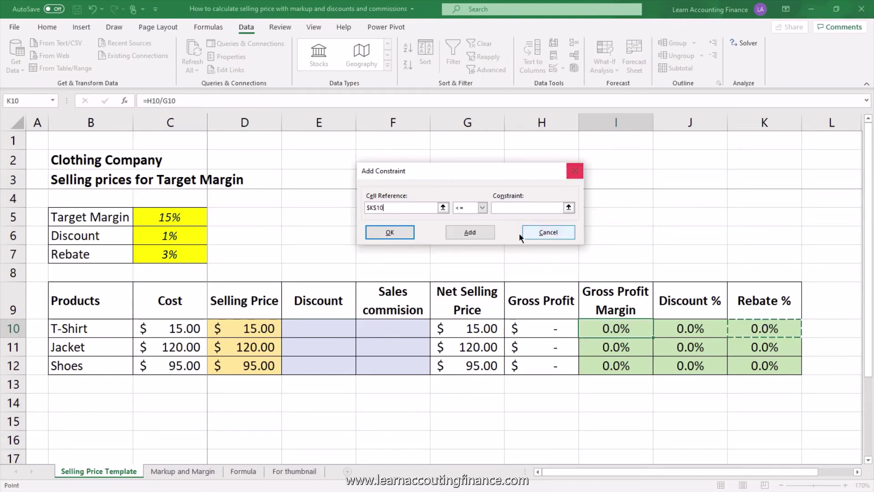
{"action": "left_click", "coordinate": [482, 208]}
{"action": "left_click", "coordinate": [479, 224]}
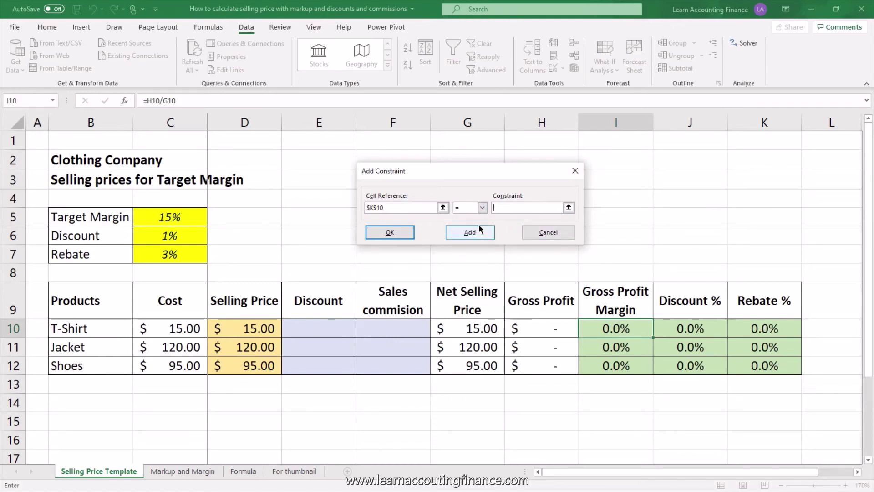
{"action": "left_click", "coordinate": [513, 209]}
{"action": "left_click", "coordinate": [171, 254]}
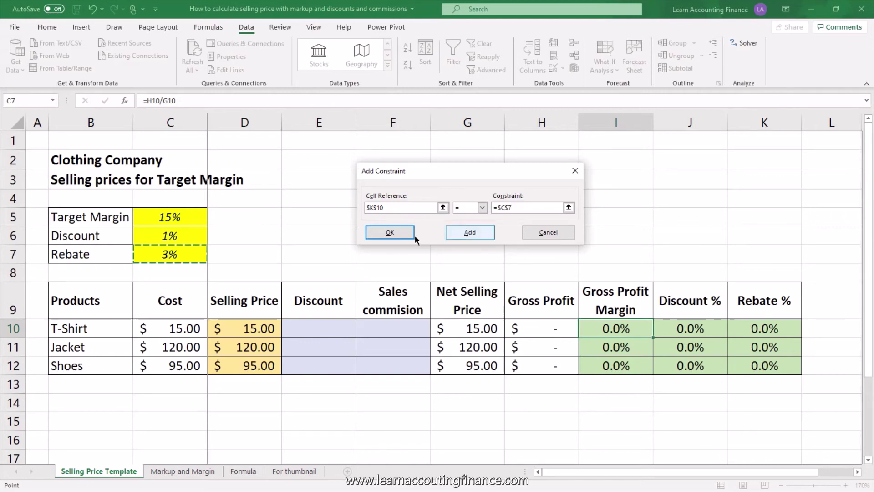
{"action": "left_click", "coordinate": [386, 238]}
{"action": "left_click_drag", "start_coordinate": [510, 46], "coordinate": [572, 45]}
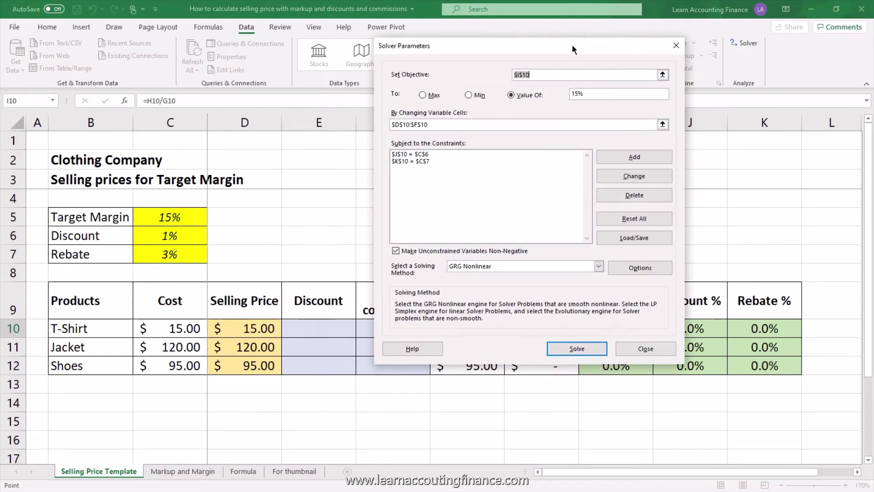
- Solve and keep the result: T-Shirt priced at 18.38 with a 15.0% margin
{"action": "left_click", "coordinate": [584, 354]}
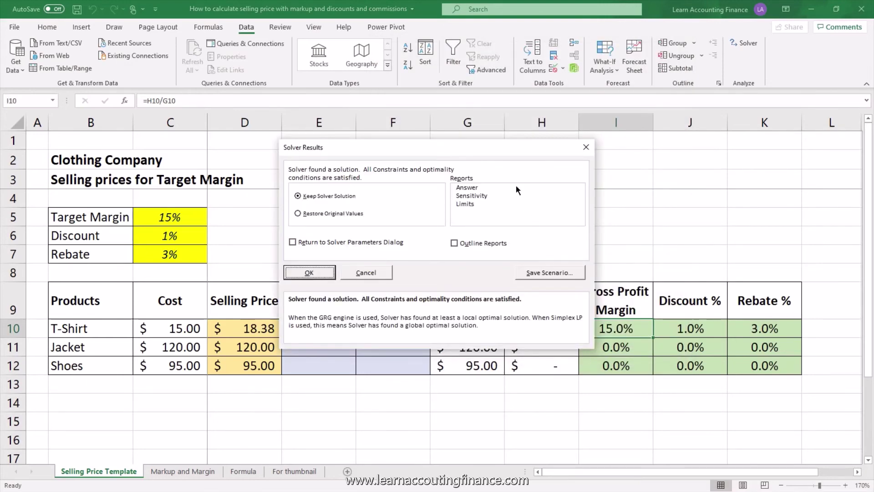
{"action": "left_click_drag", "start_coordinate": [506, 152], "coordinate": [545, 73]}
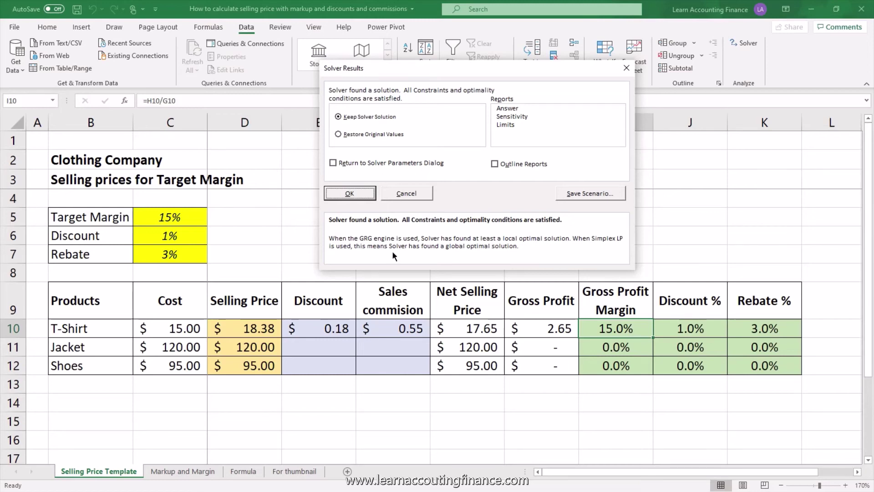
{"action": "left_click", "coordinate": [350, 193]}
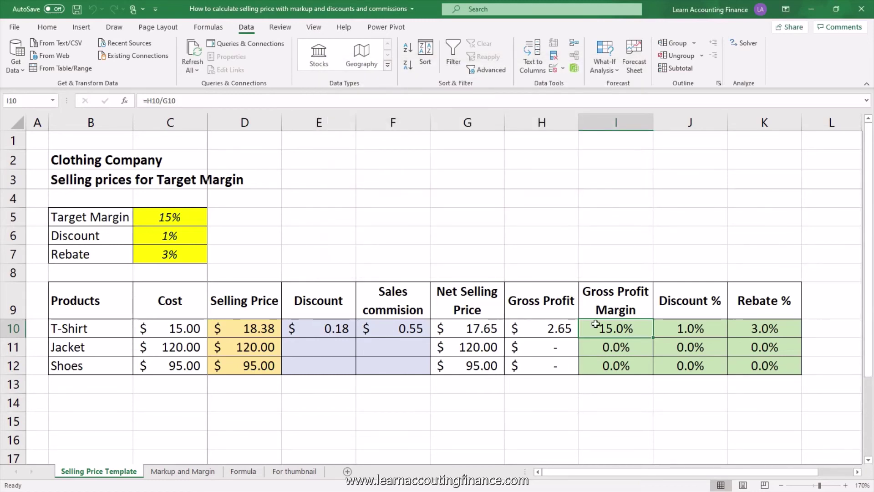
- Check the solved T-Shirt price in D10 and the formulas in I10, J10 and K10
{"action": "left_click", "coordinate": [261, 330]}
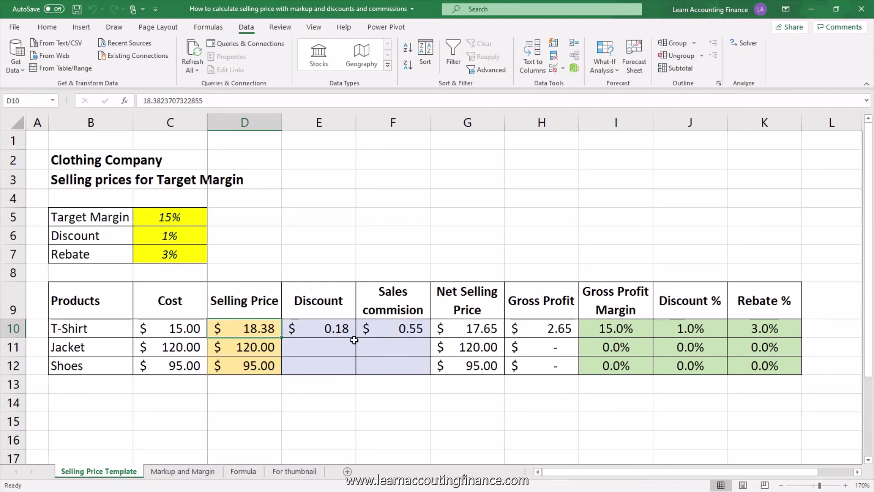
{"action": "left_click", "coordinate": [599, 328]}
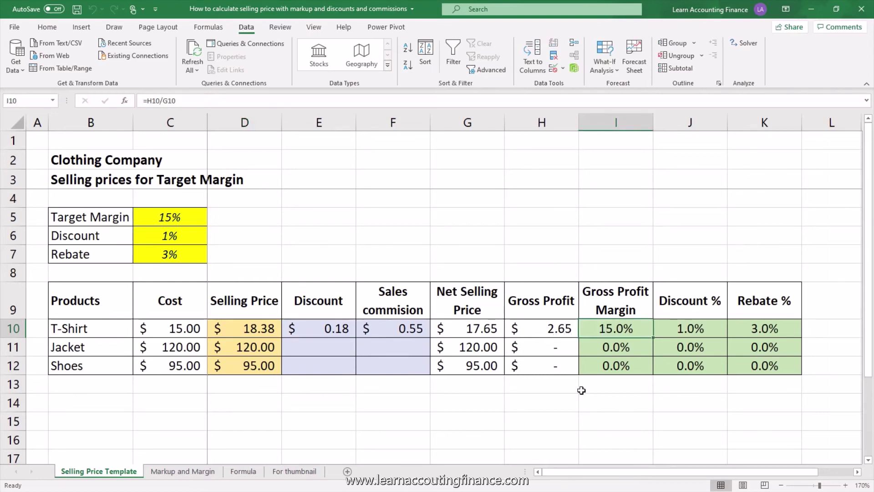
{"action": "left_click", "coordinate": [710, 330]}
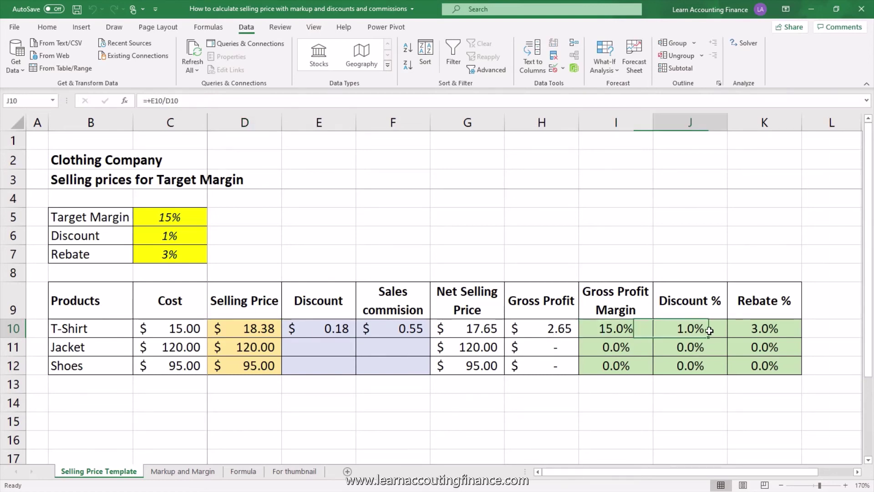
{"action": "left_click", "coordinate": [757, 331]}
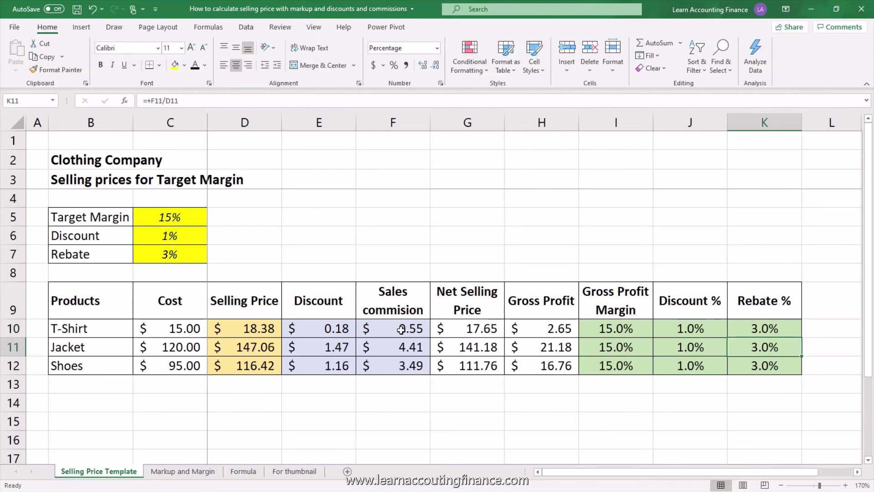
{"action": "left_click", "coordinate": [622, 328]}
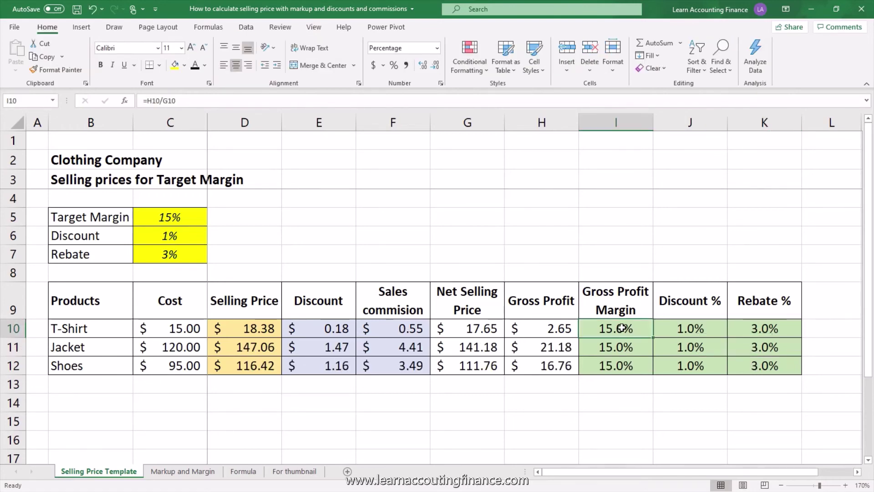
{"action": "left_click_drag", "start_coordinate": [621, 328], "coordinate": [765, 366]}
{"action": "left_click", "coordinate": [623, 334]}
{"action": "left_click", "coordinate": [707, 328]}
{"action": "left_click", "coordinate": [749, 328]}
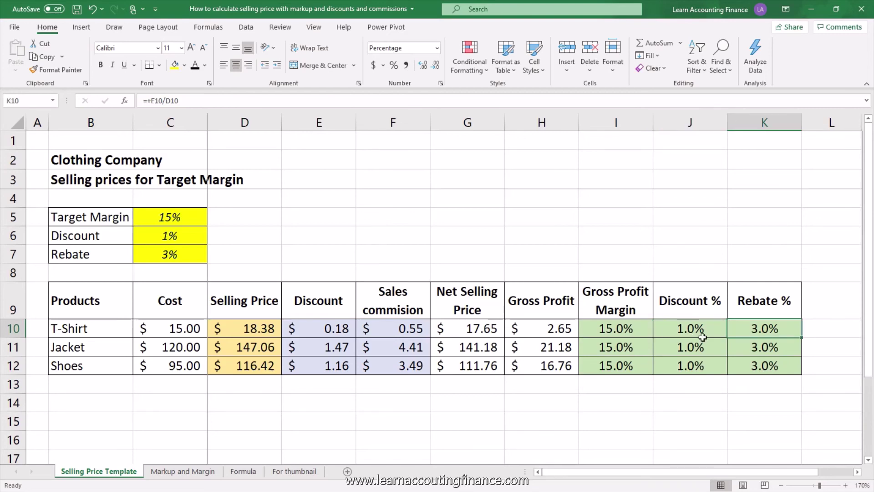
{"action": "left_click", "coordinate": [549, 311]}
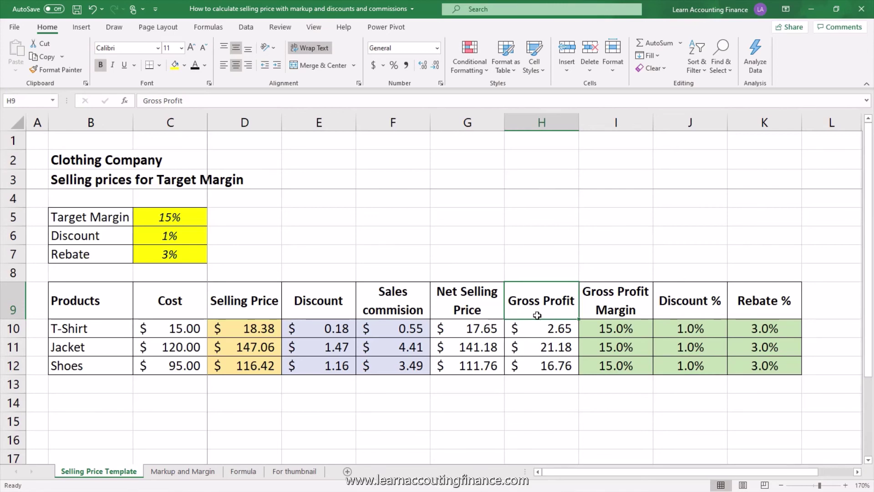
{"action": "left_click", "coordinate": [617, 299]}
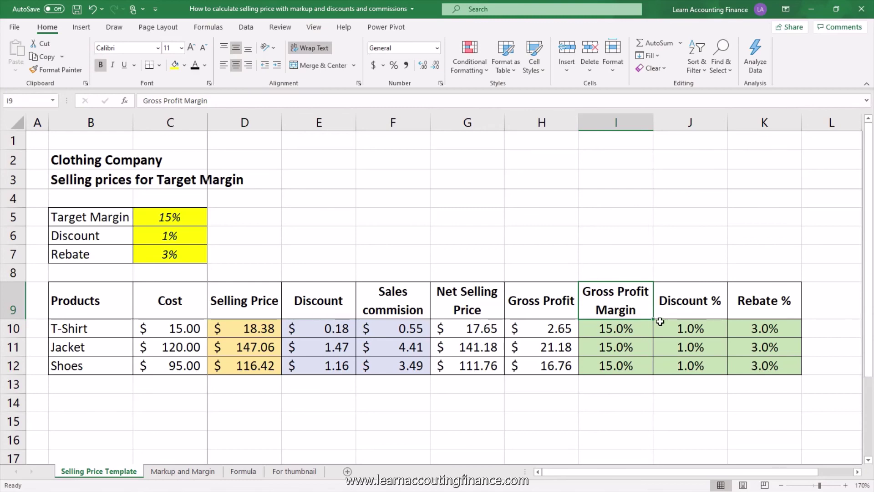
{"action": "left_click", "coordinate": [264, 304]}
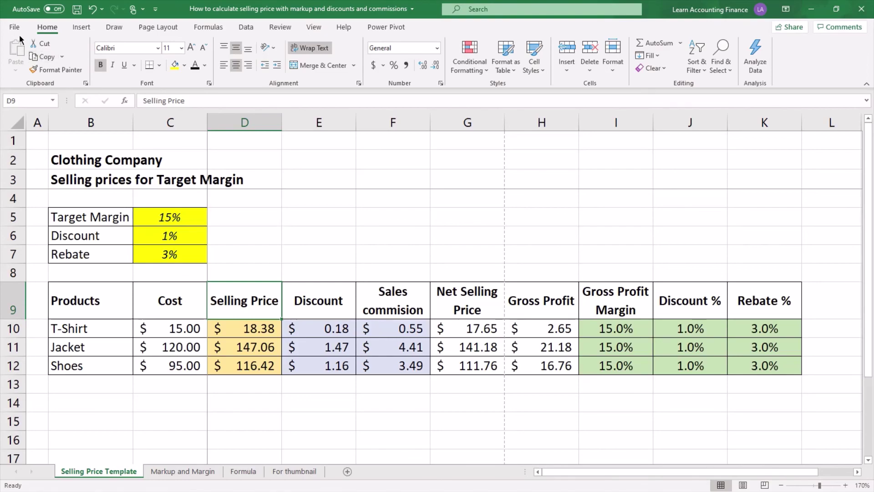
- Set the printout to Landscape, fitted to 1 page wide by 1 tall, in print preview
{"action": "key", "text": "ctrl+p"}
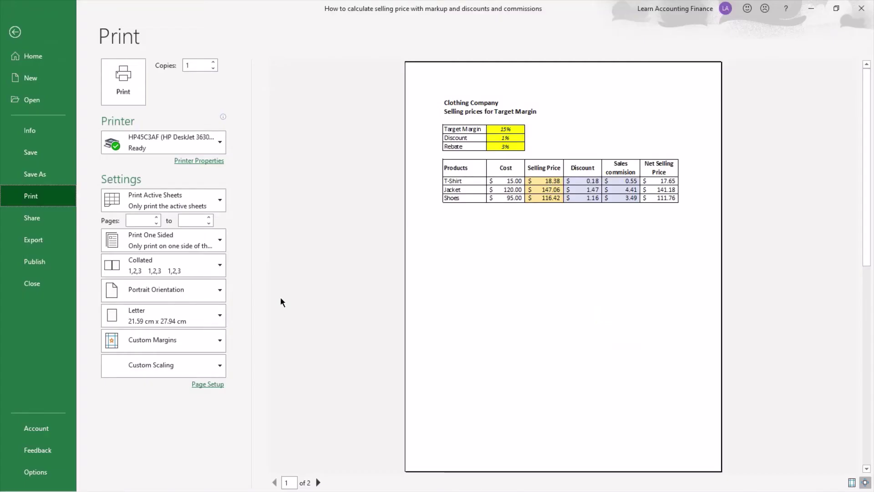
{"action": "left_click", "coordinate": [207, 384]}
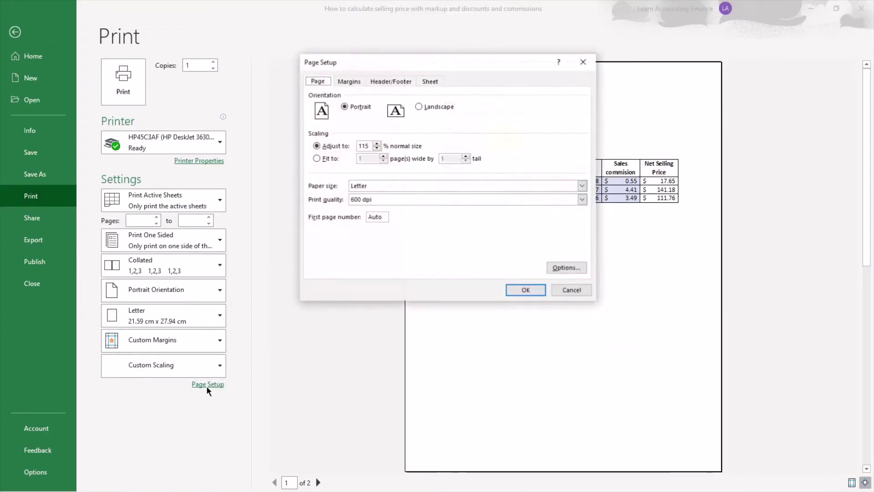
{"action": "left_click", "coordinate": [419, 106]}
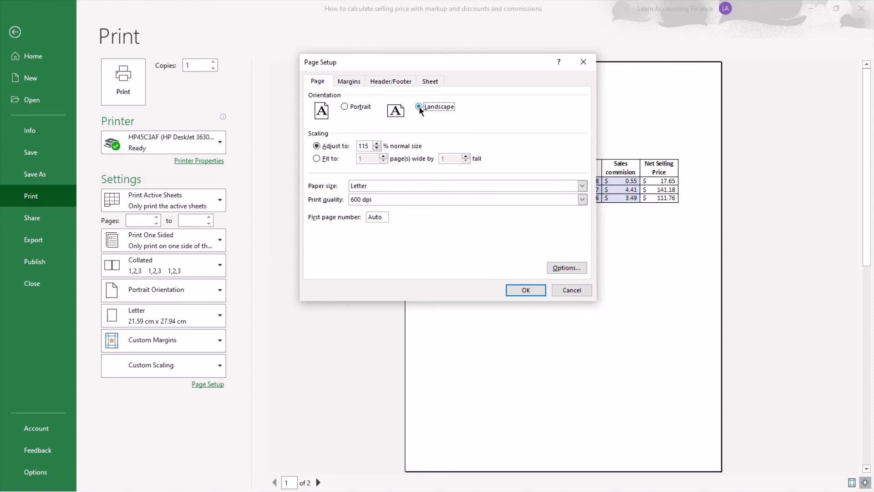
{"action": "left_click", "coordinate": [317, 159]}
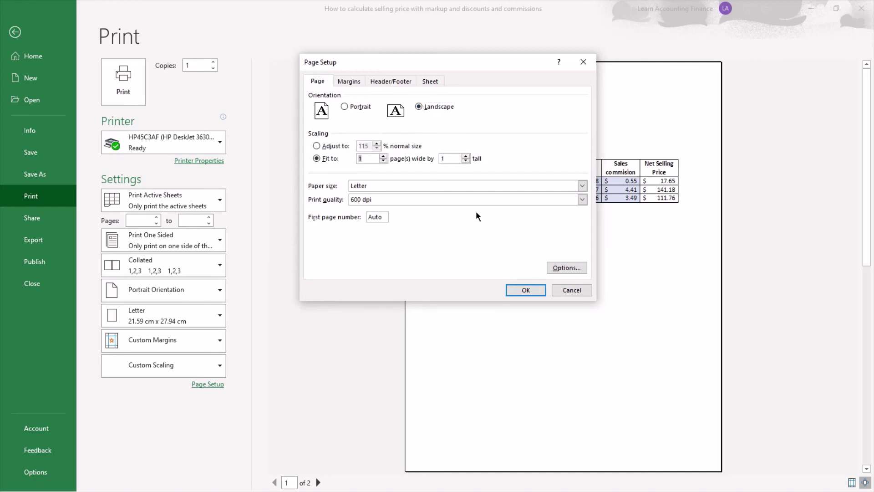
{"action": "left_click", "coordinate": [526, 293]}
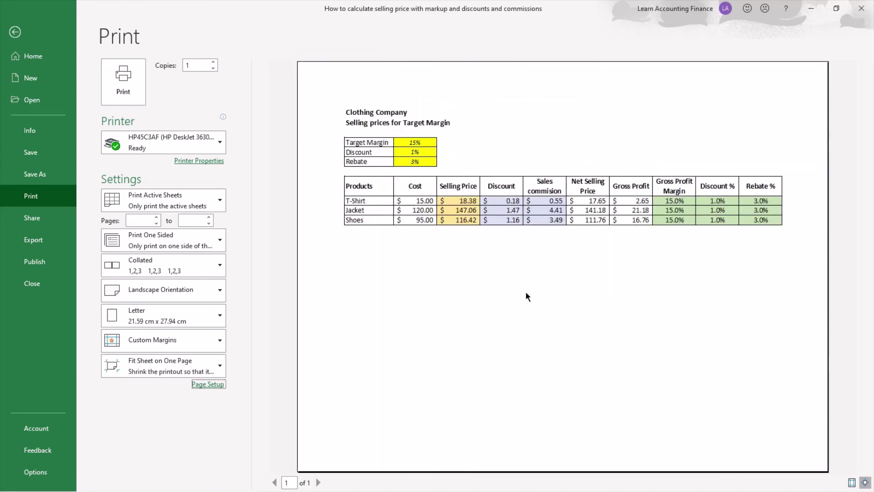